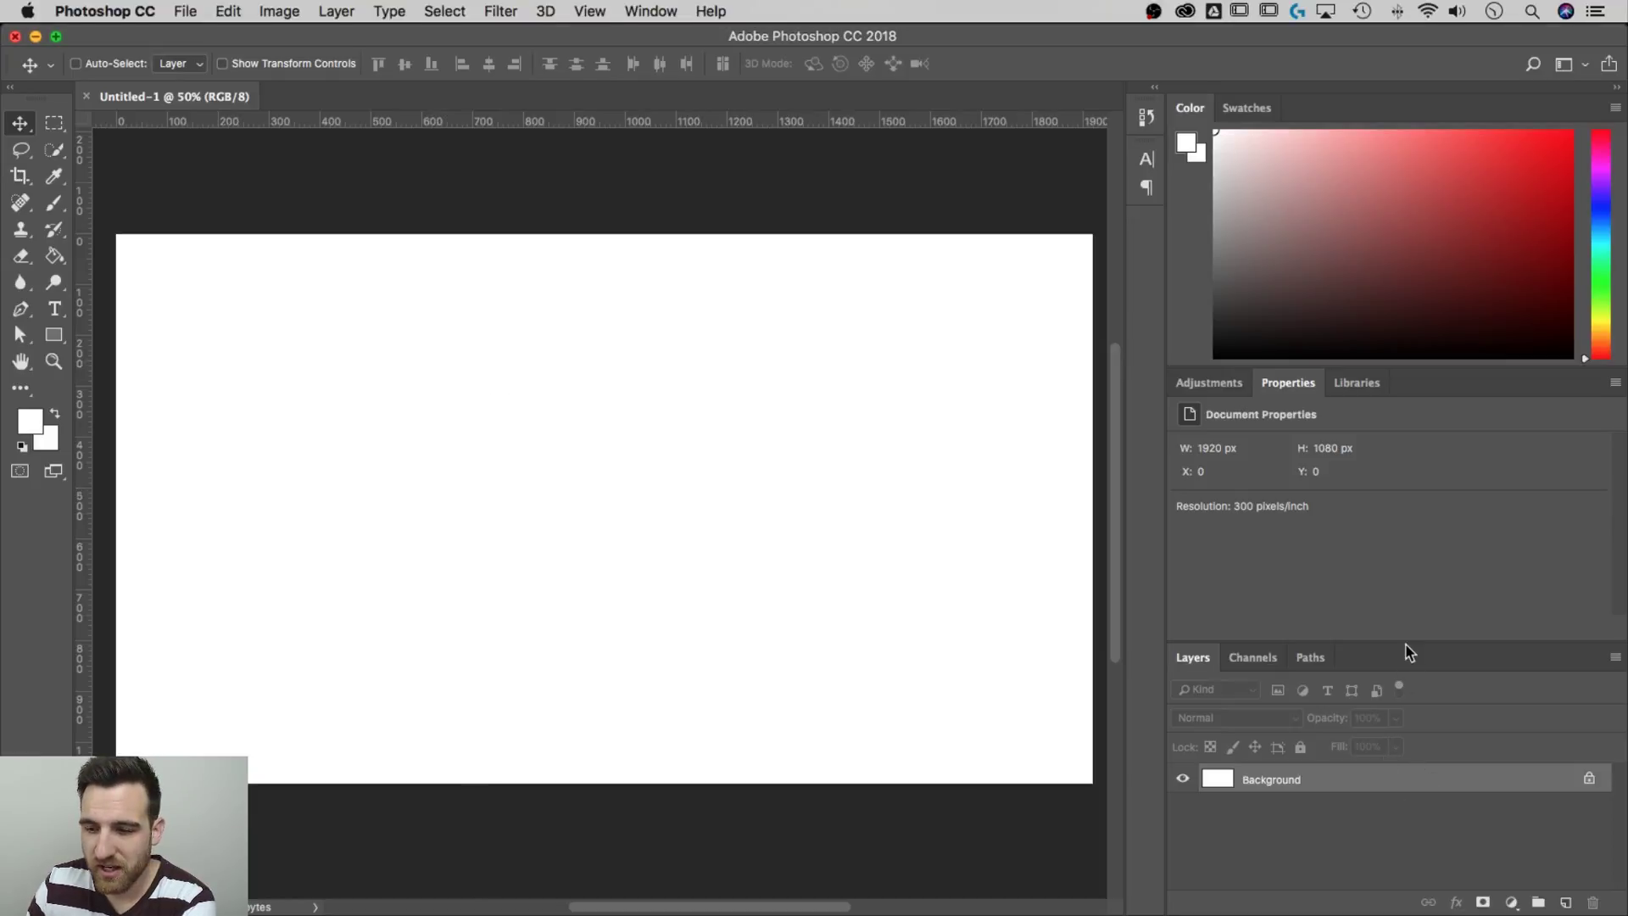
# Drag the panel divider upward to give the Layers panel more height
pyautogui.moveTo(1407, 643); pyautogui.dragTo(1407, 448)
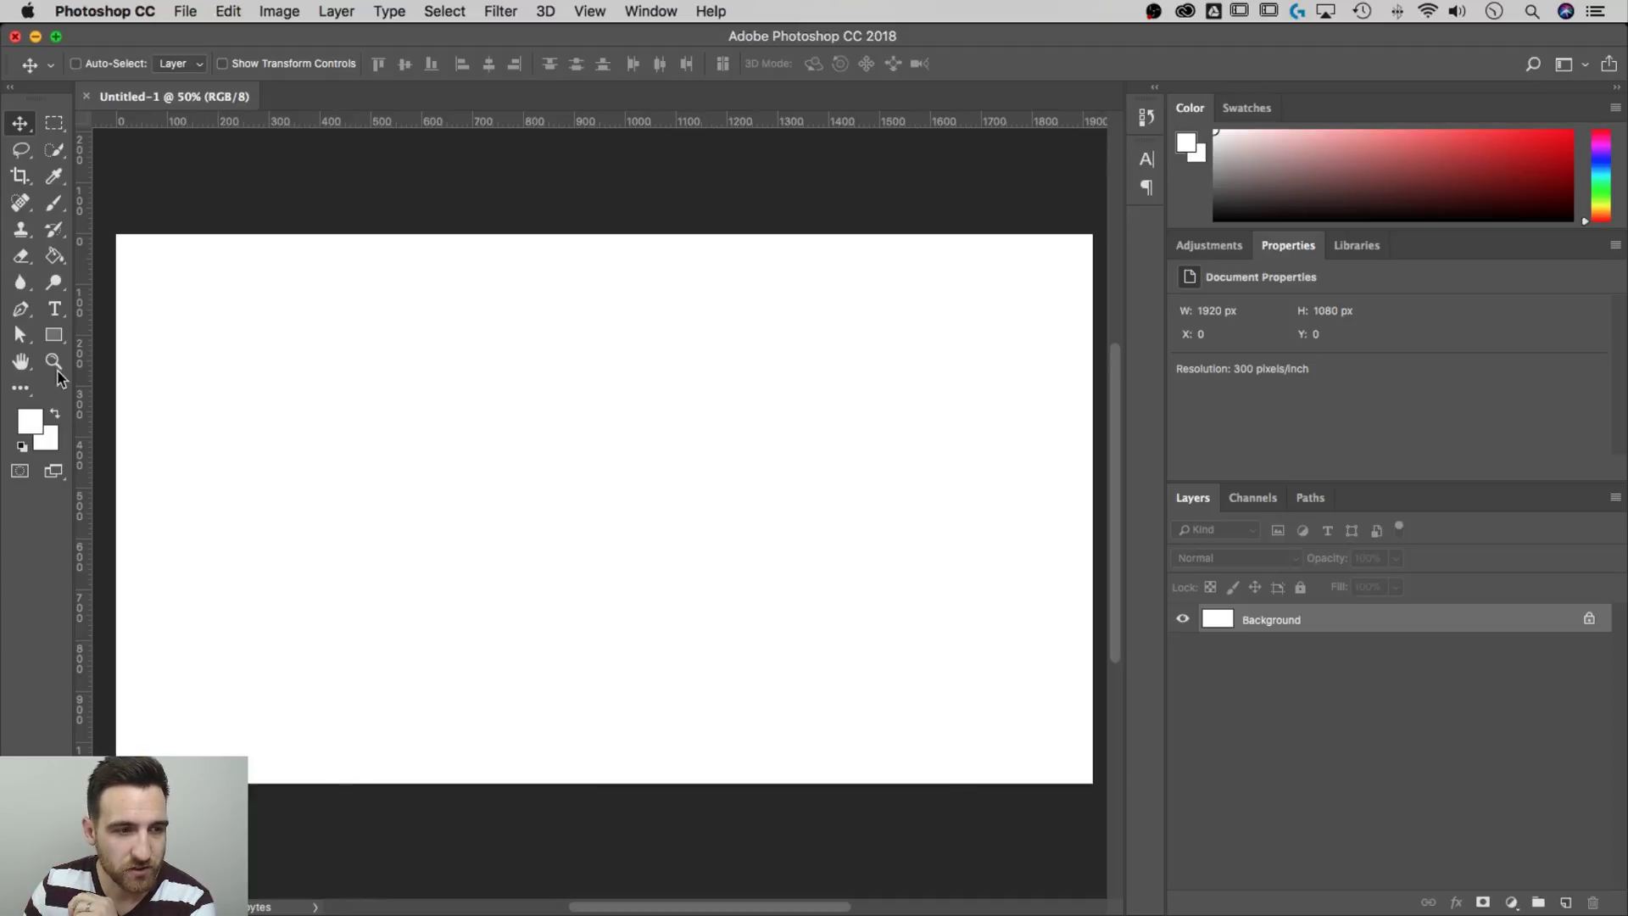
# Choose the Ellipse Tool with magenta fill and stroke left at none
pyautogui.click(54, 335)
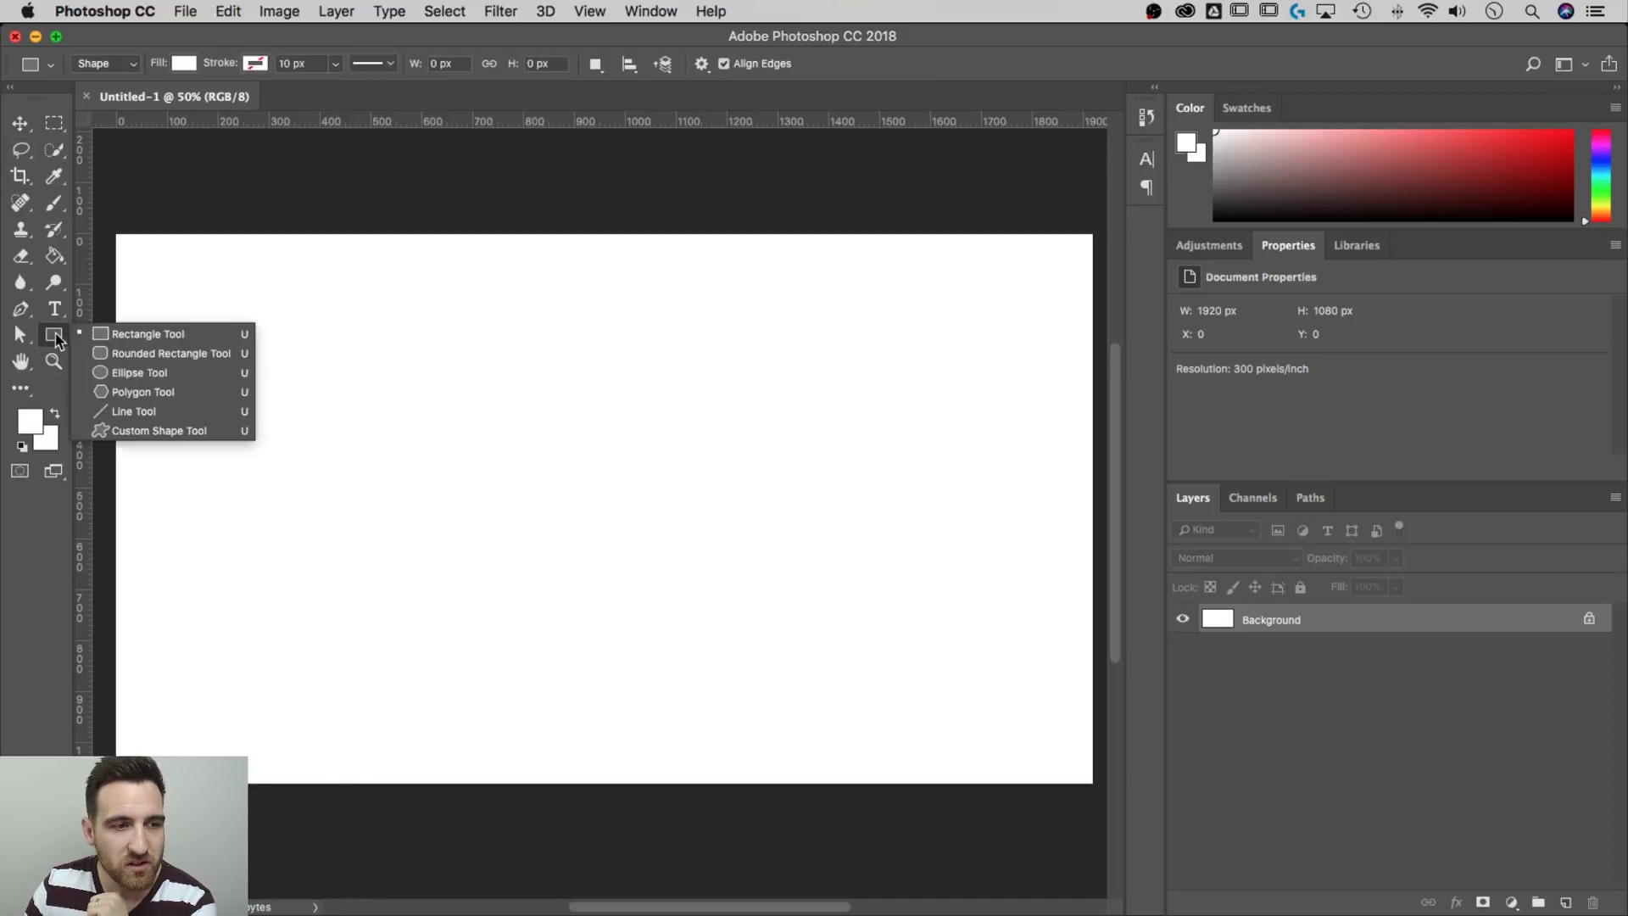
pyautogui.click(138, 373)
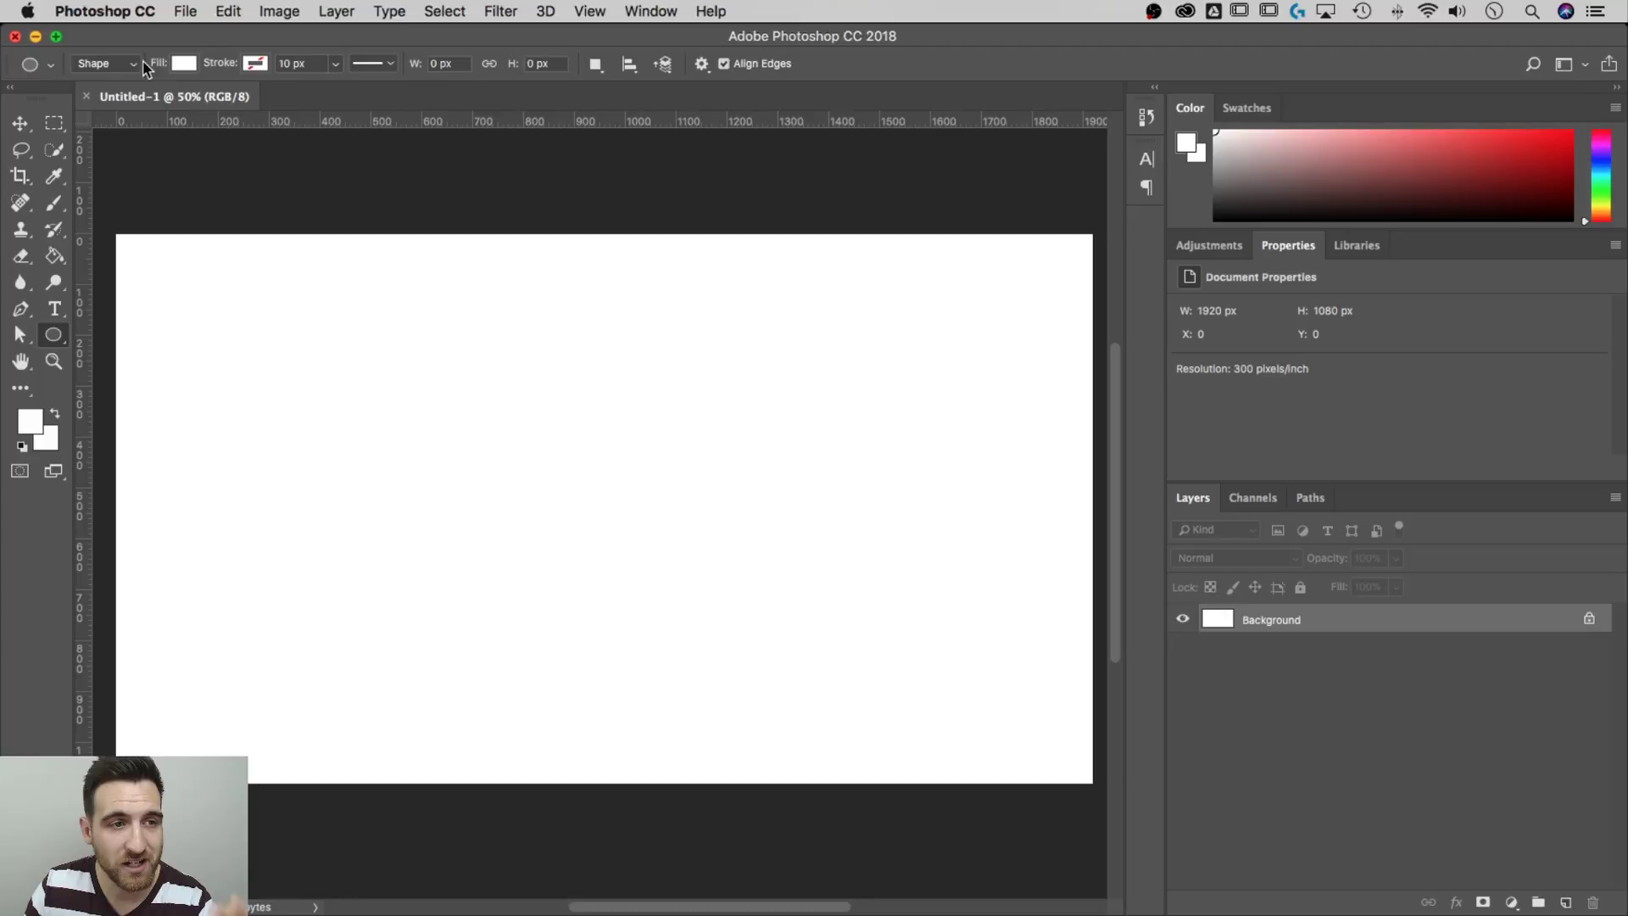
pyautogui.click(184, 65)
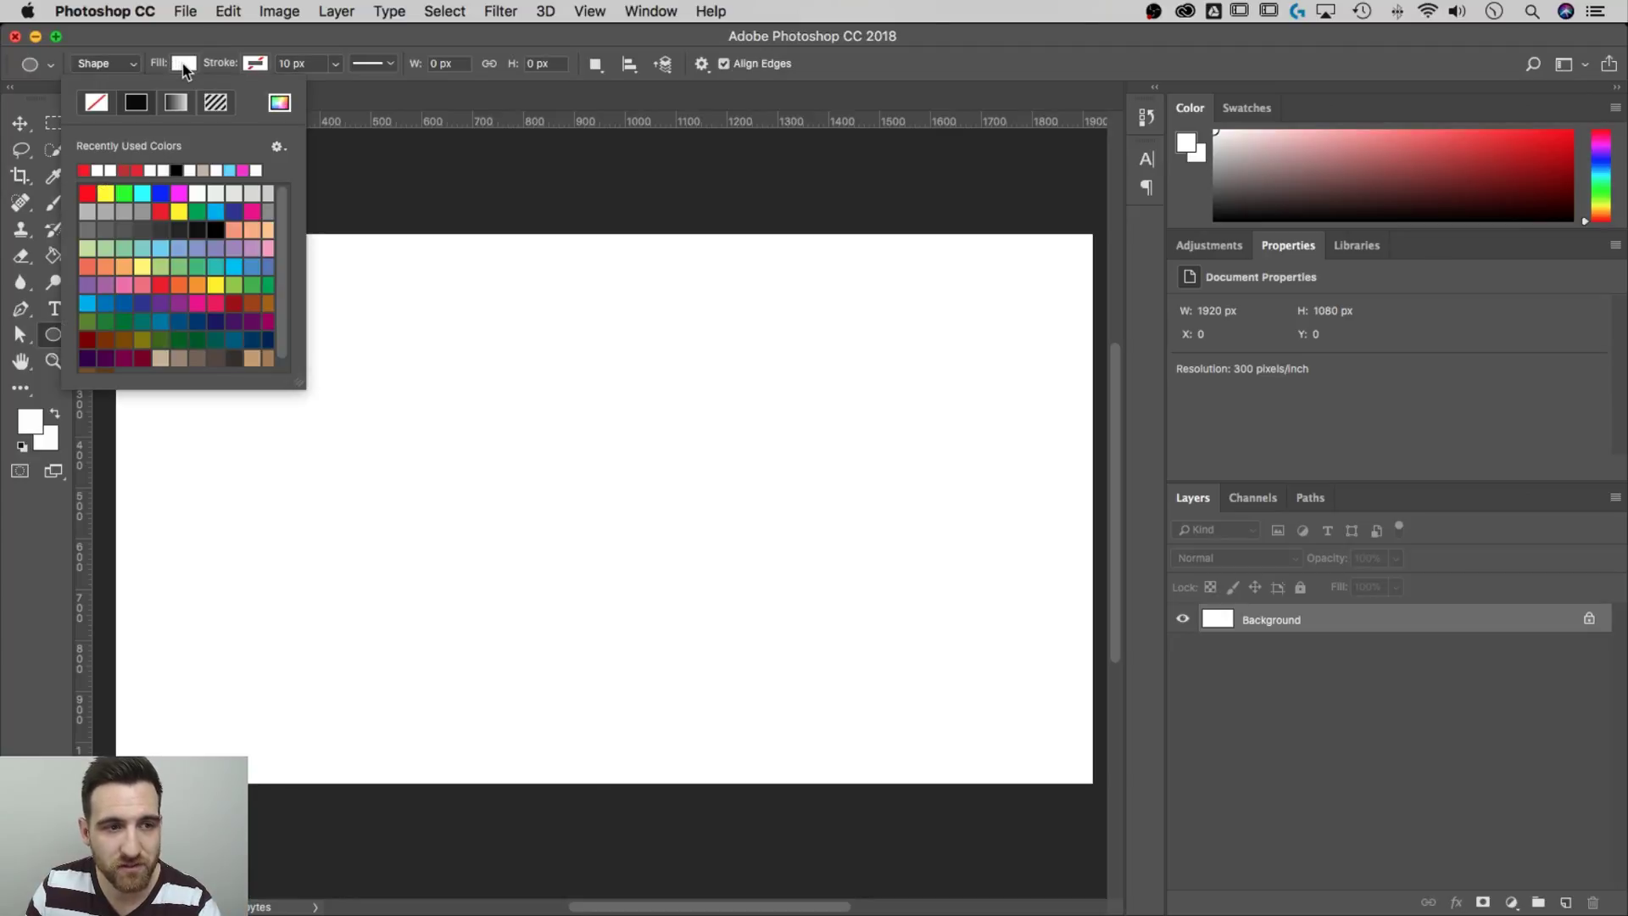
pyautogui.click(179, 194)
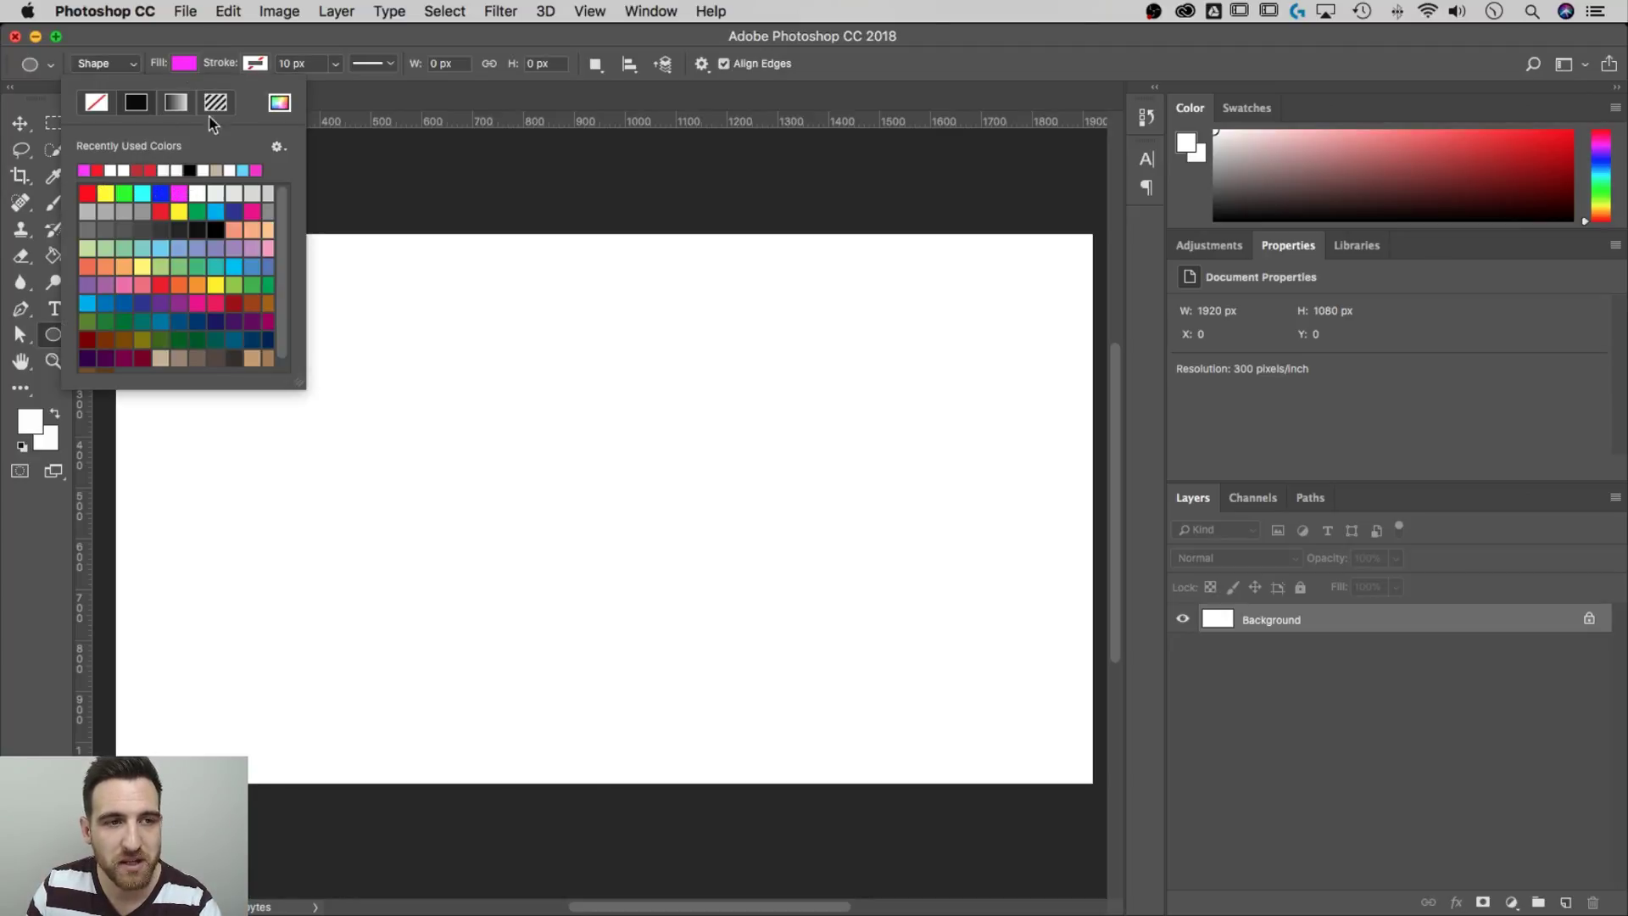
pyautogui.click(246, 39)
pyautogui.click(255, 63)
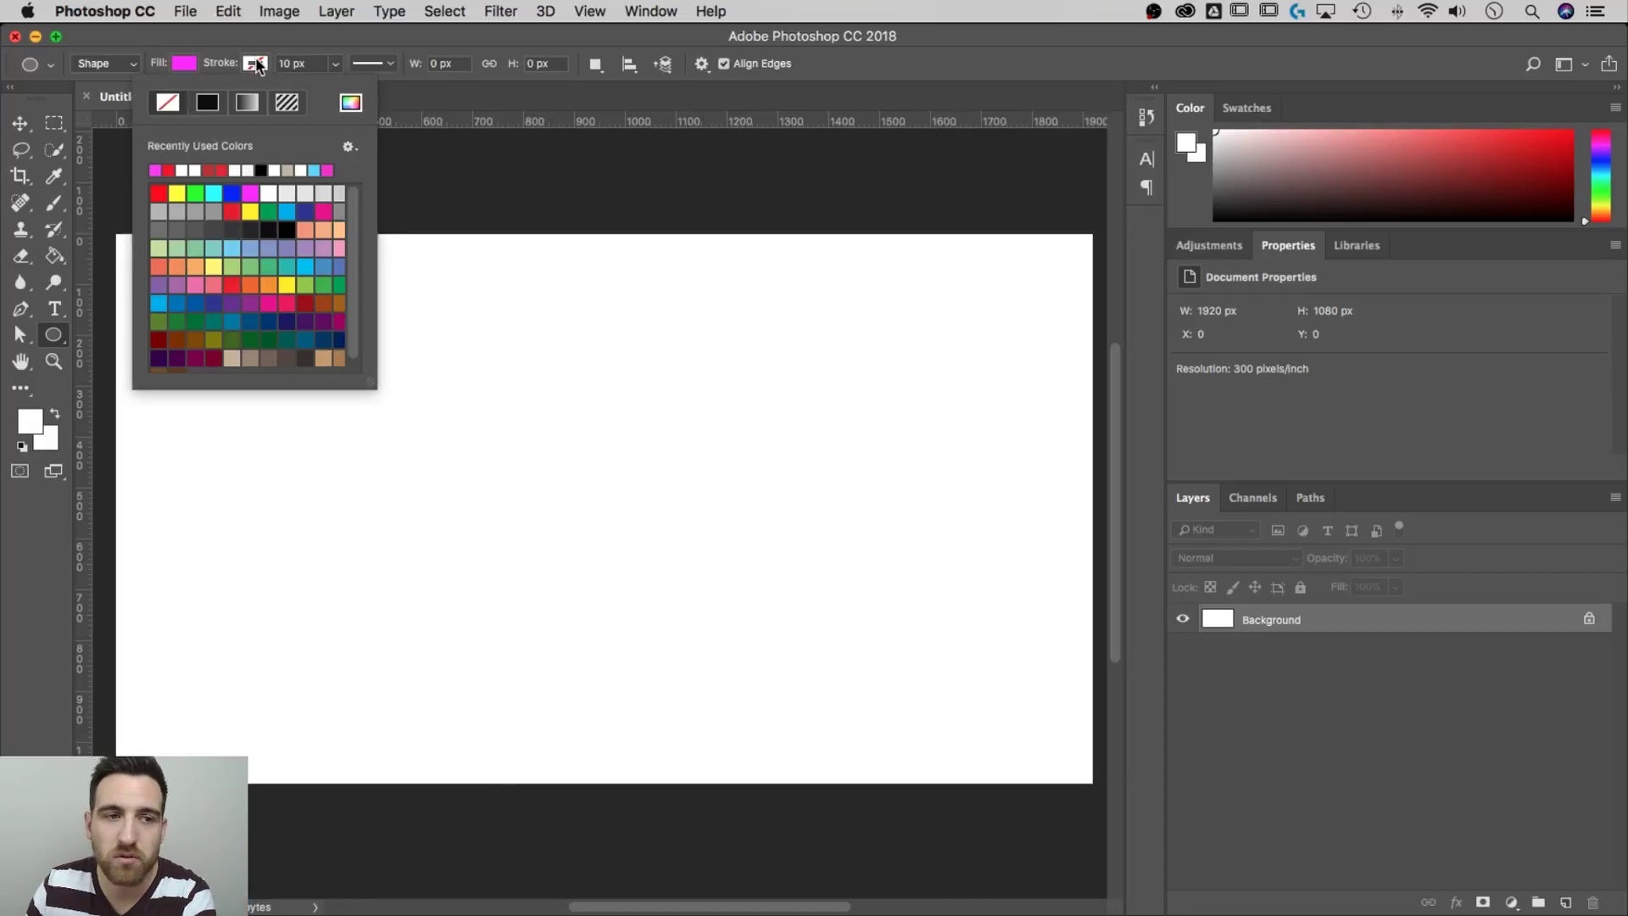
pyautogui.click(273, 34)
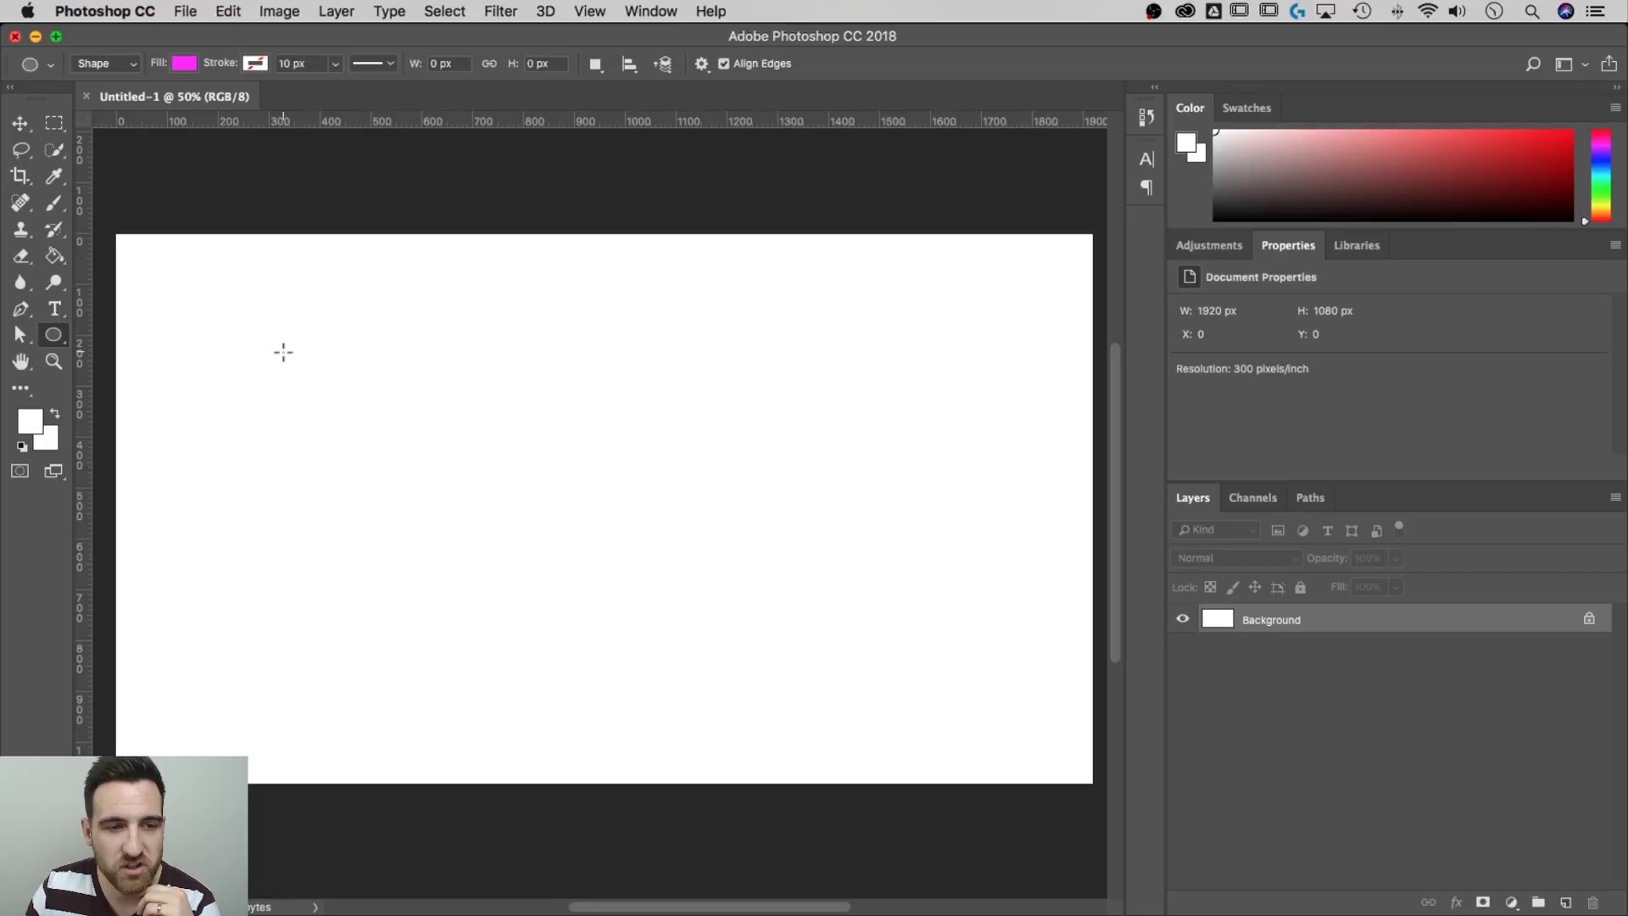
# Shift-drag a 478 px magenta circle on the canvas's left side and enlarge Properties
pyautogui.moveTo(280, 348); pyautogui.dragTo(535, 593)
pyautogui.press('shift')
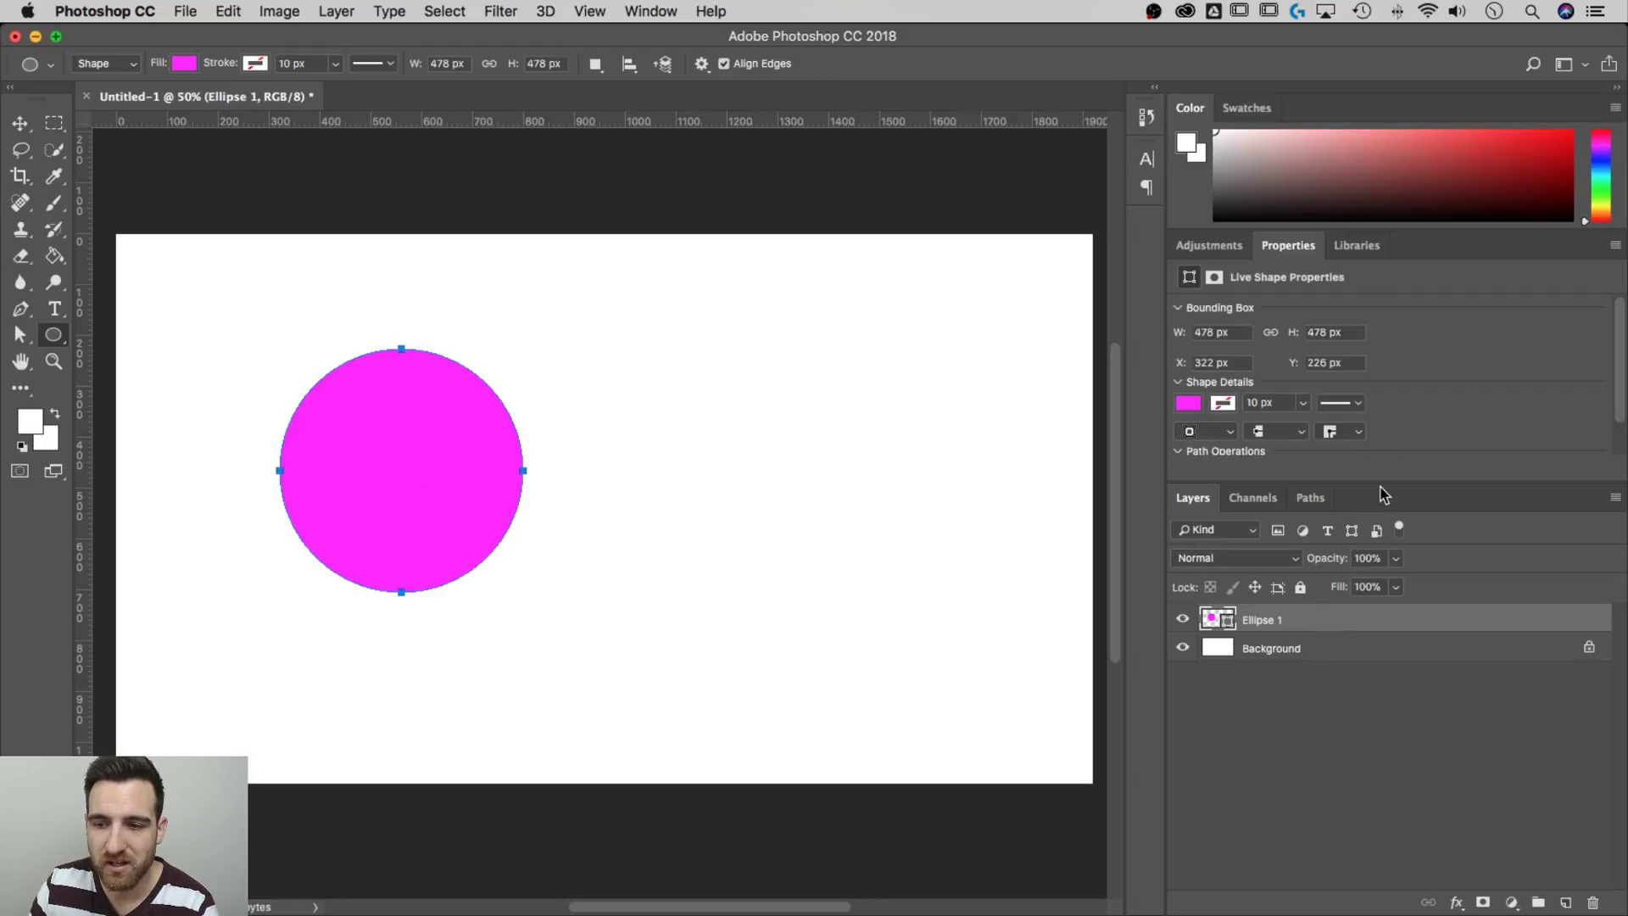
pyautogui.moveTo(1387, 482); pyautogui.dragTo(1378, 553)
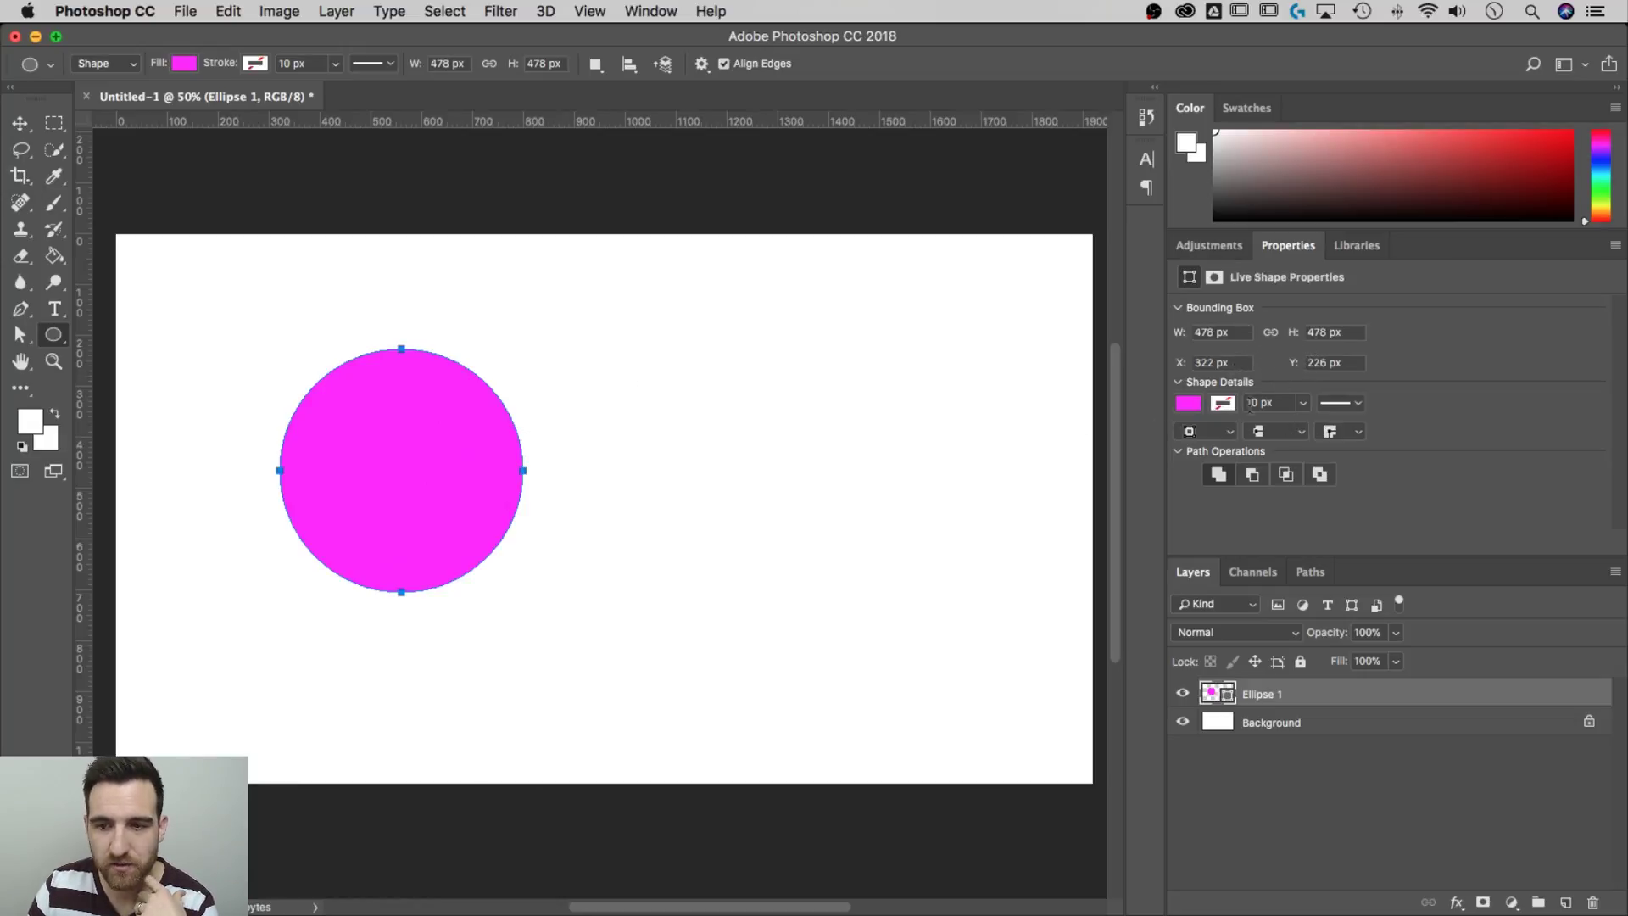
# Set the circle's fill to No Color and its stroke to magenta, ready to edit width
pyautogui.click(1194, 405)
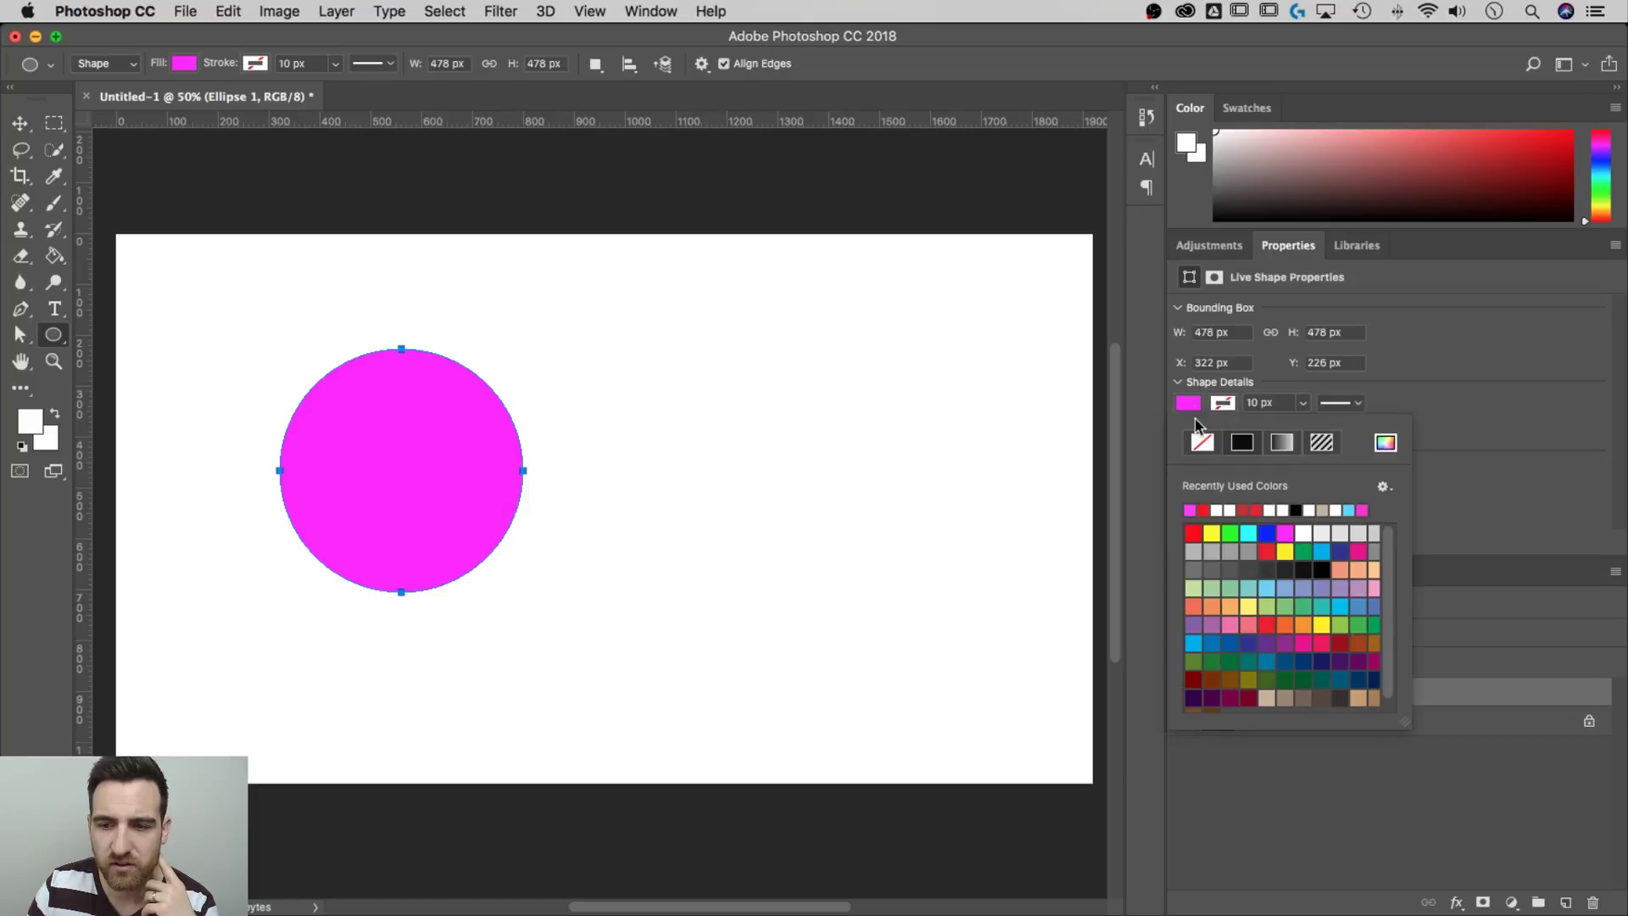
pyautogui.click(1202, 442)
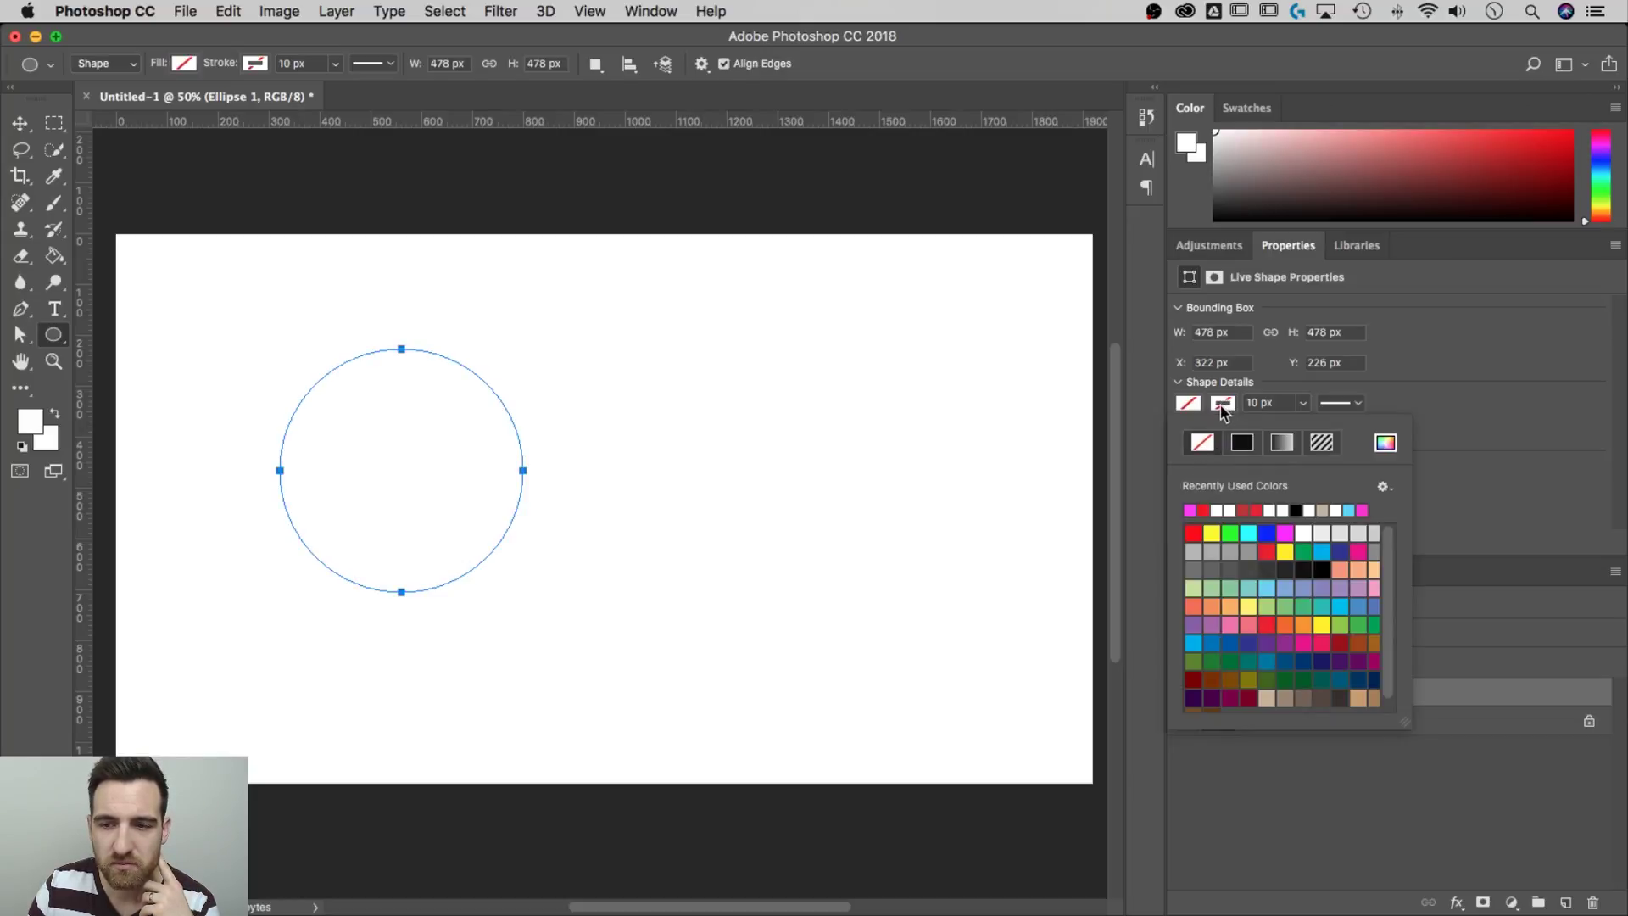
pyautogui.click(1224, 408)
pyautogui.click(1192, 509)
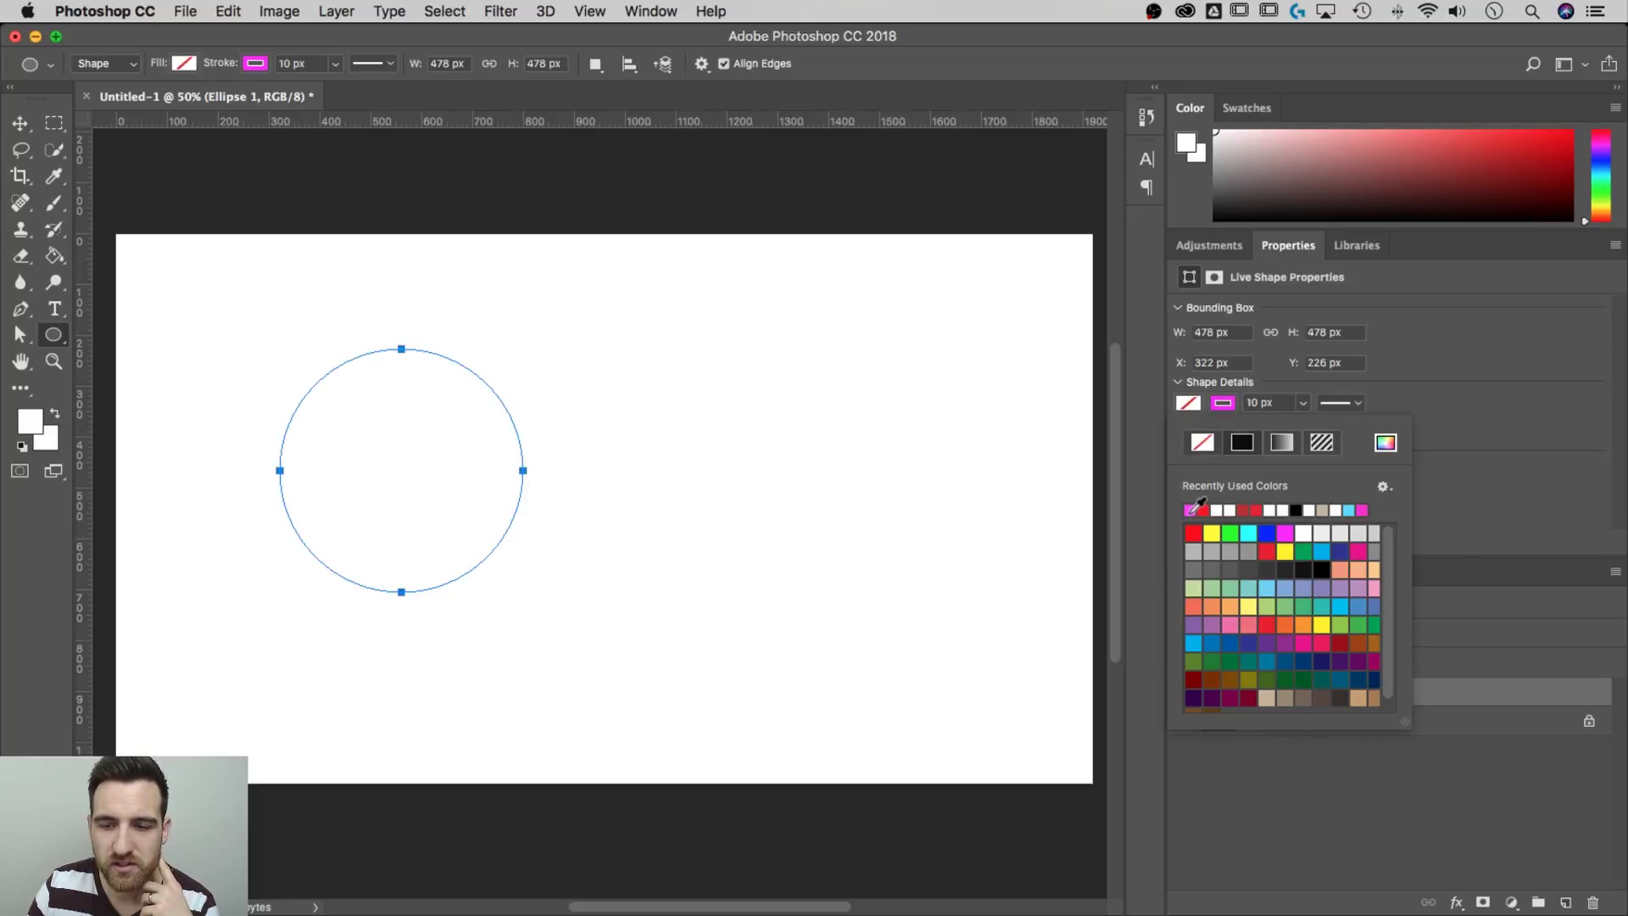
pyautogui.click(1408, 389)
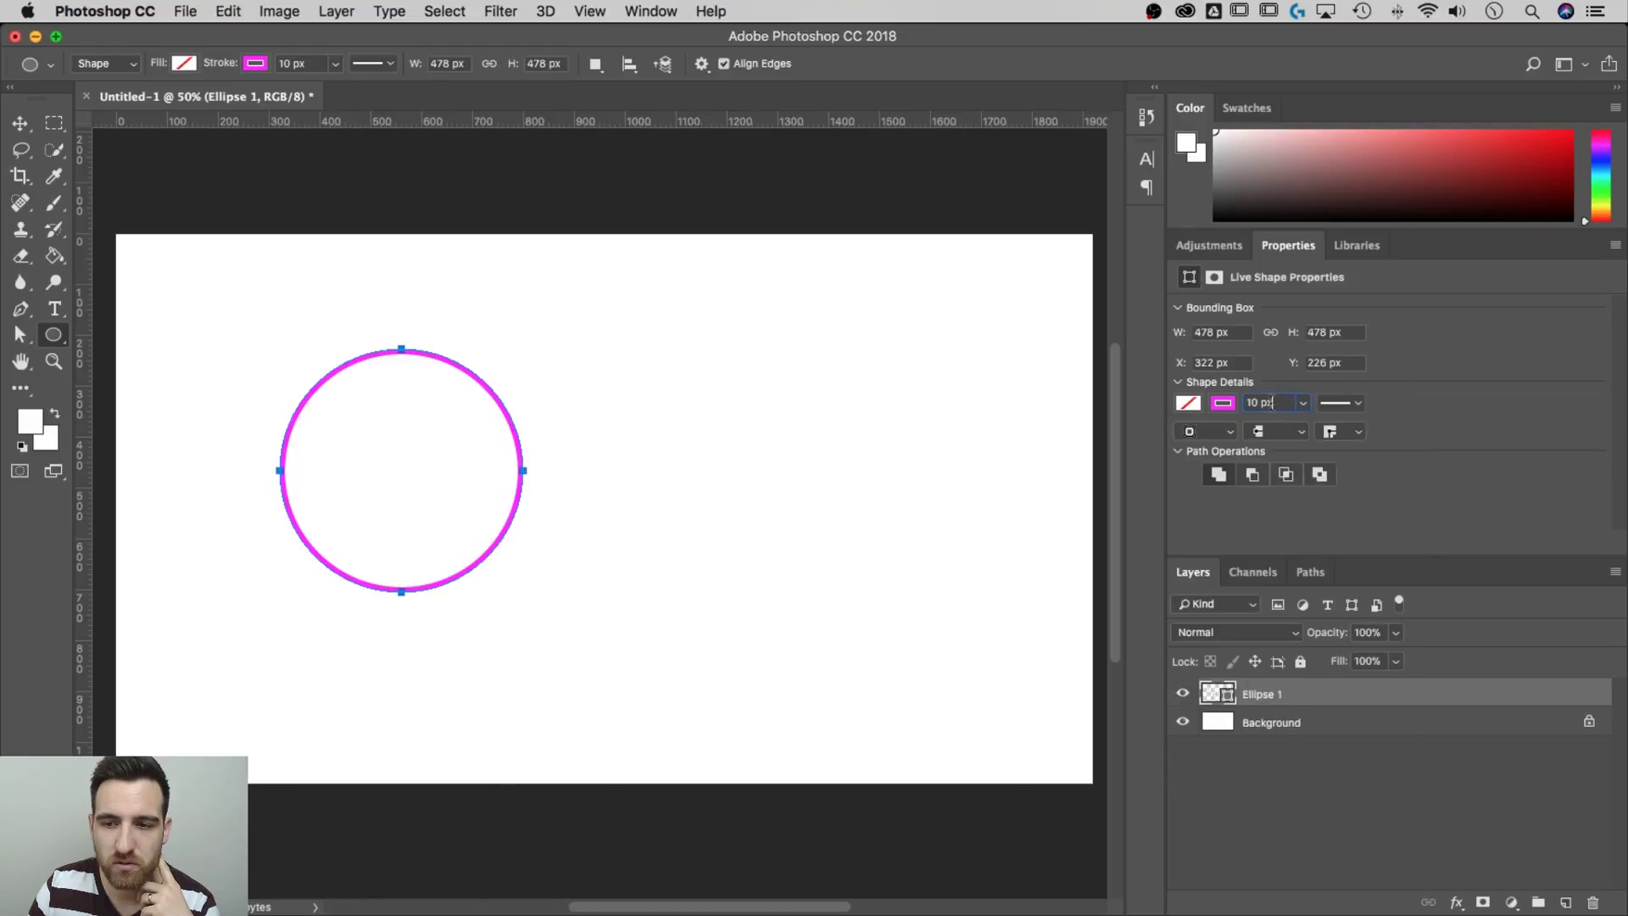
pyautogui.click(1272, 403)
# Make the ring's stroke 50 px wide and dashed
pyautogui.write('50')
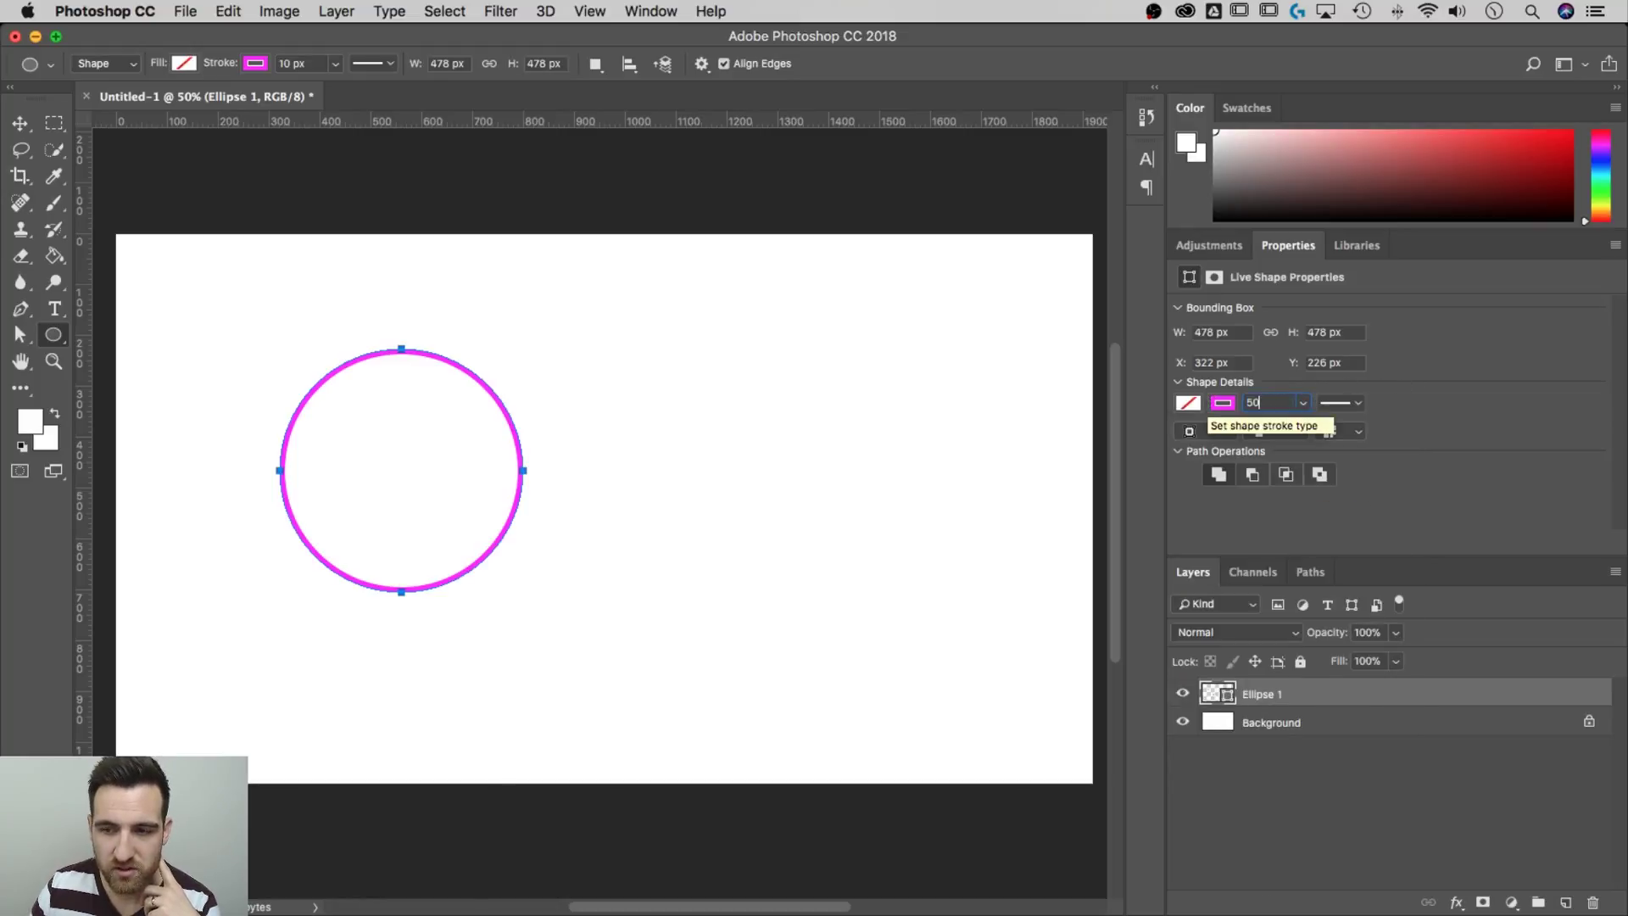
pyautogui.click(1354, 406)
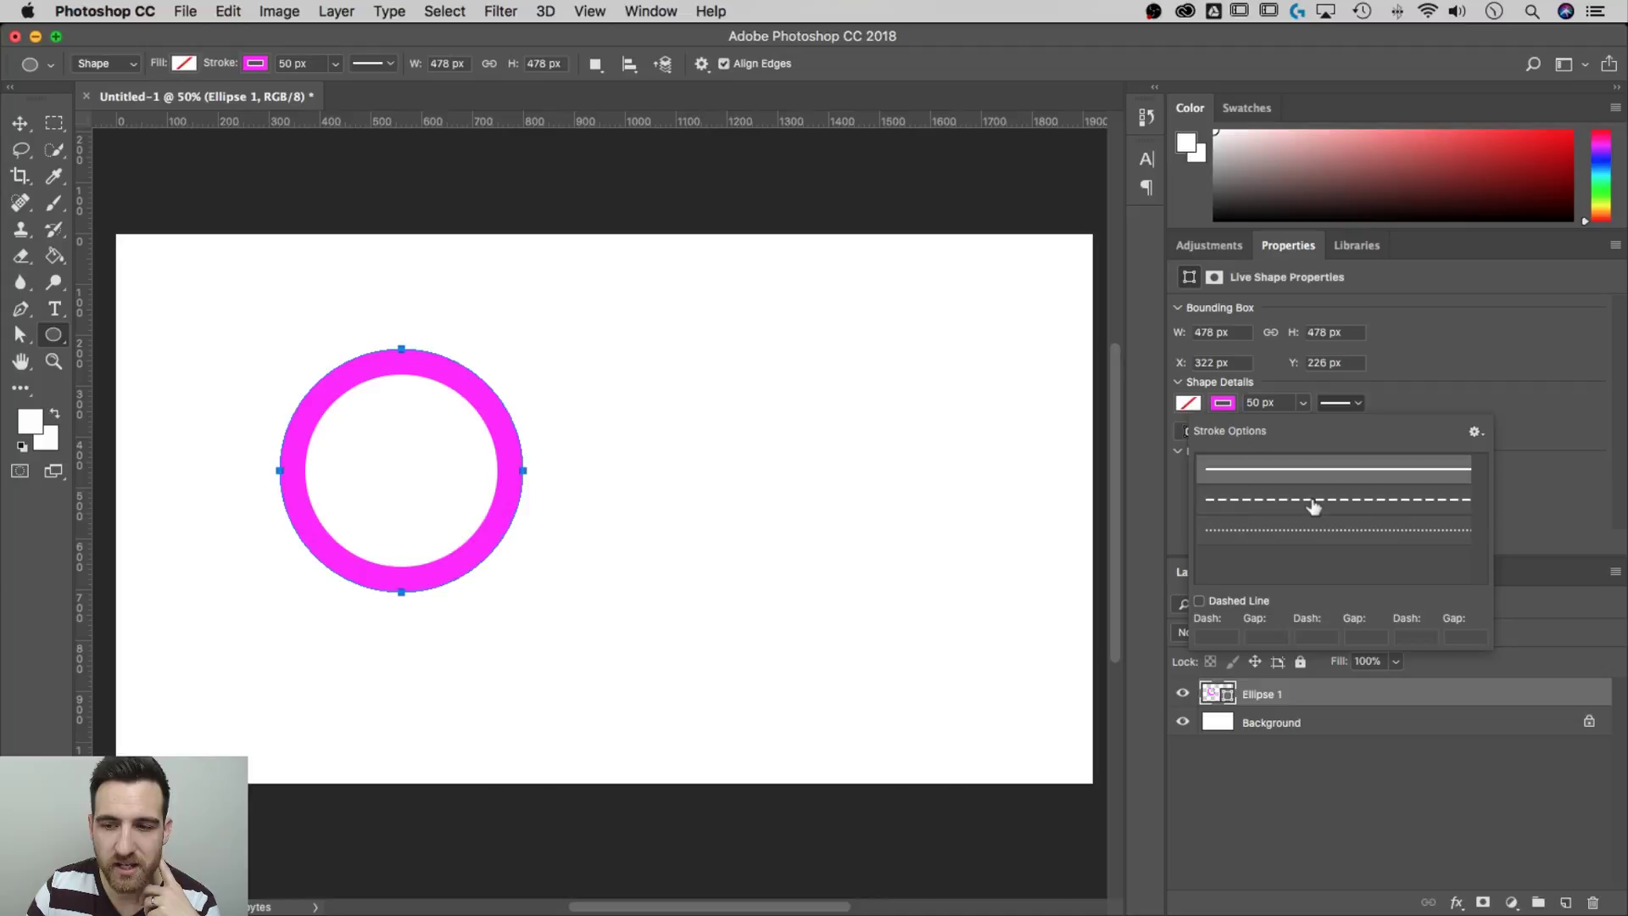
pyautogui.click(1315, 500)
pyautogui.click(1388, 402)
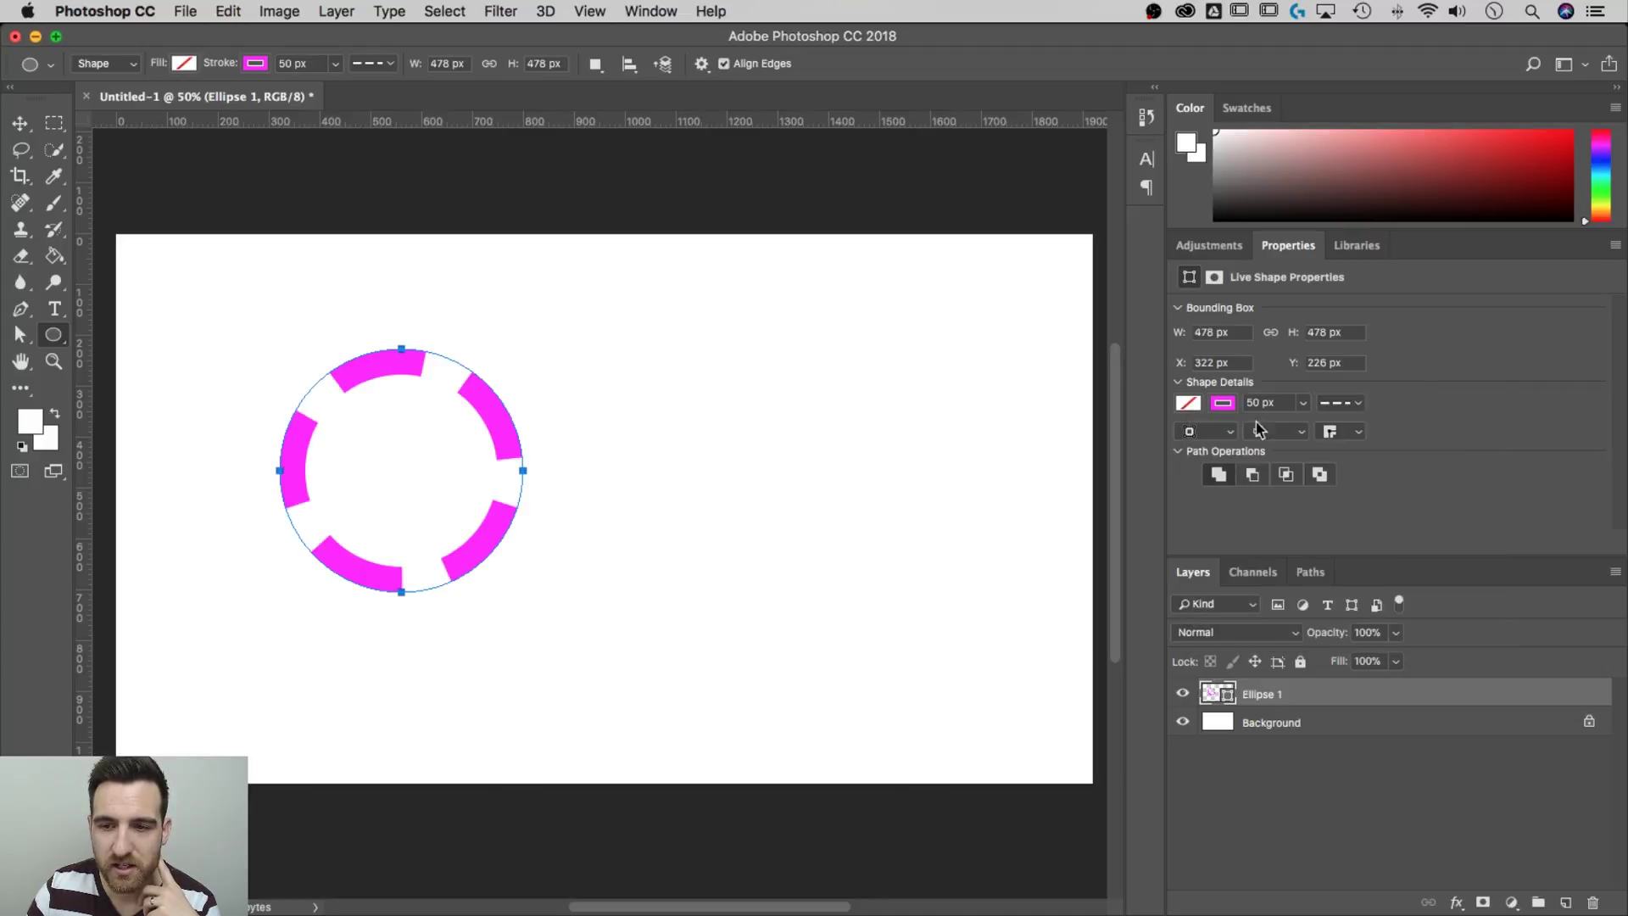
# Align the dashed stroke outside the path, leaving caps and corners unchanged
pyautogui.click(1229, 430)
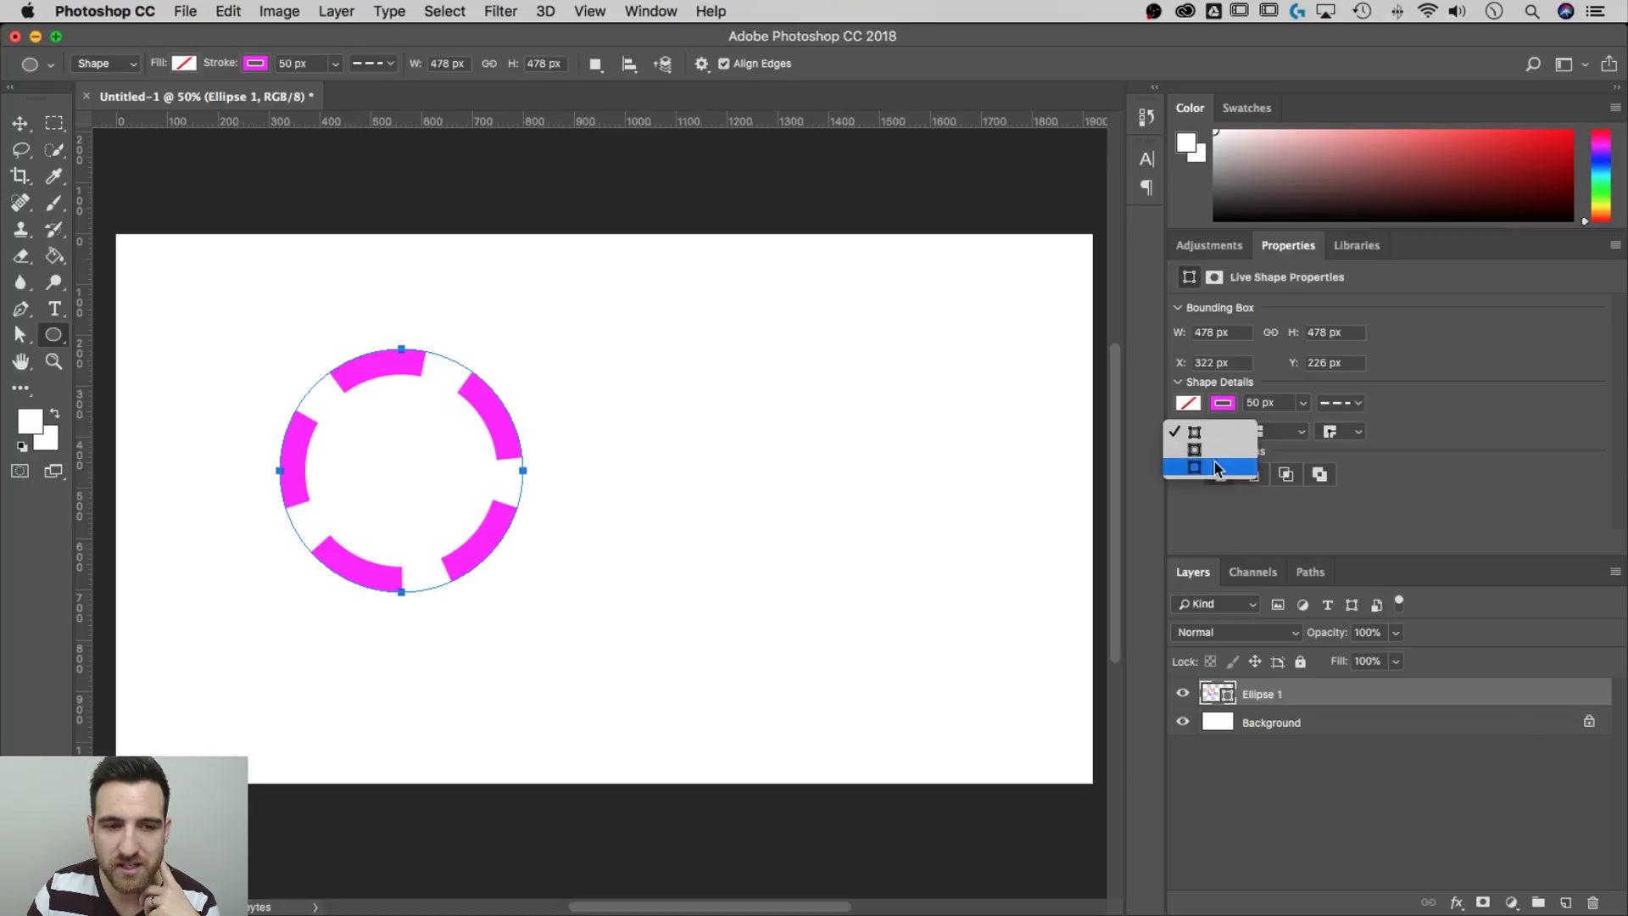
pyautogui.click(1217, 467)
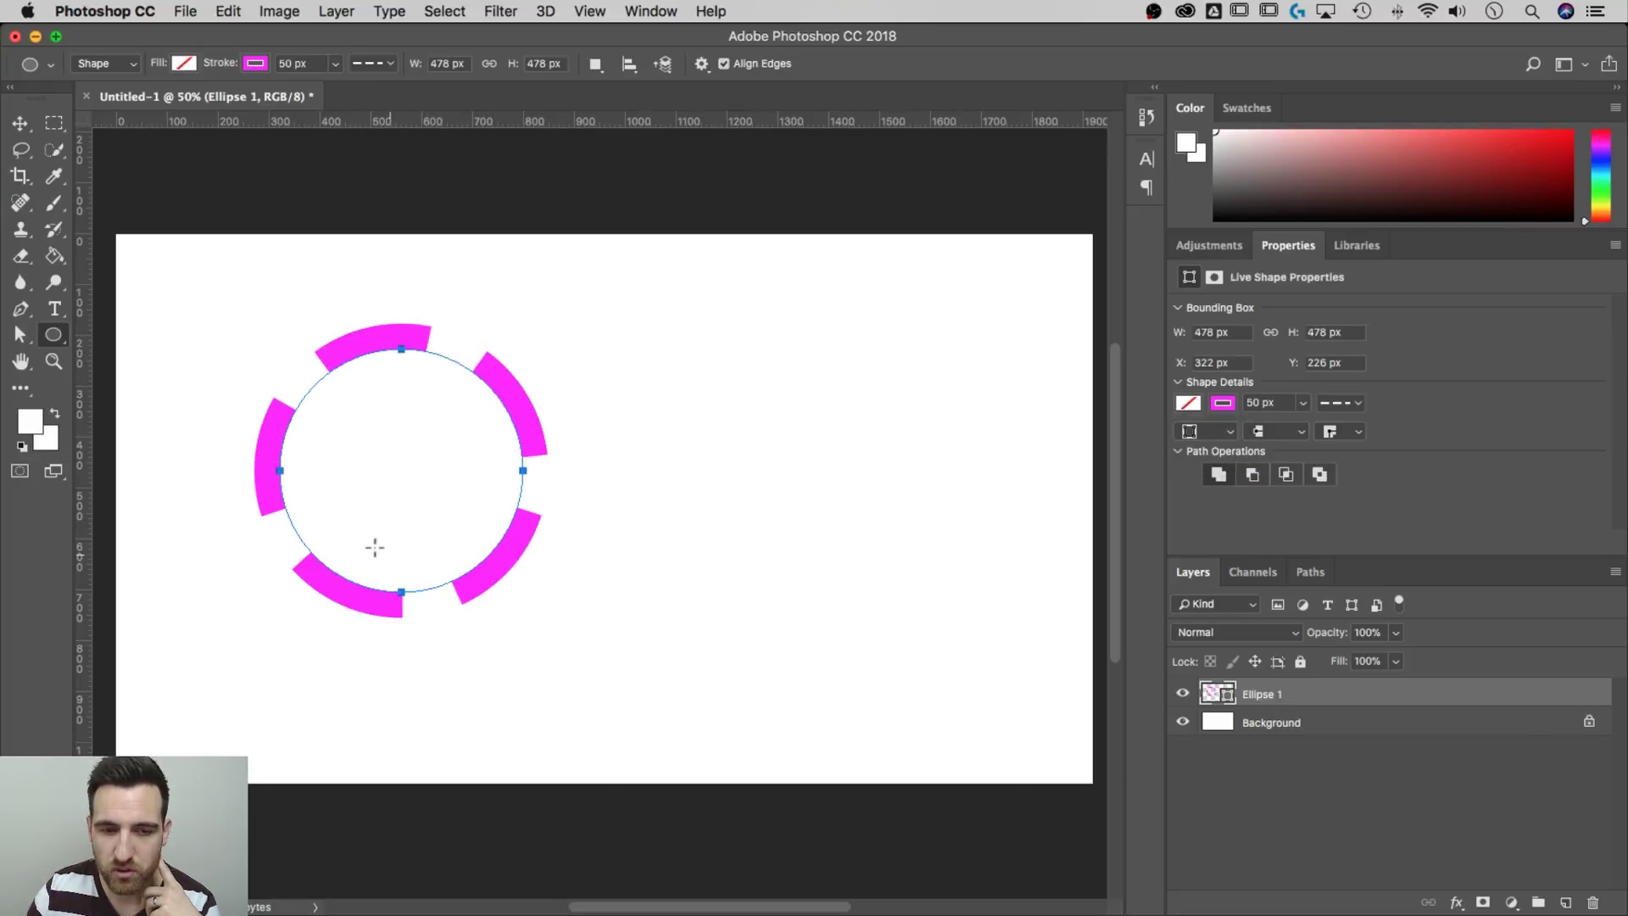
pyautogui.click(1286, 431)
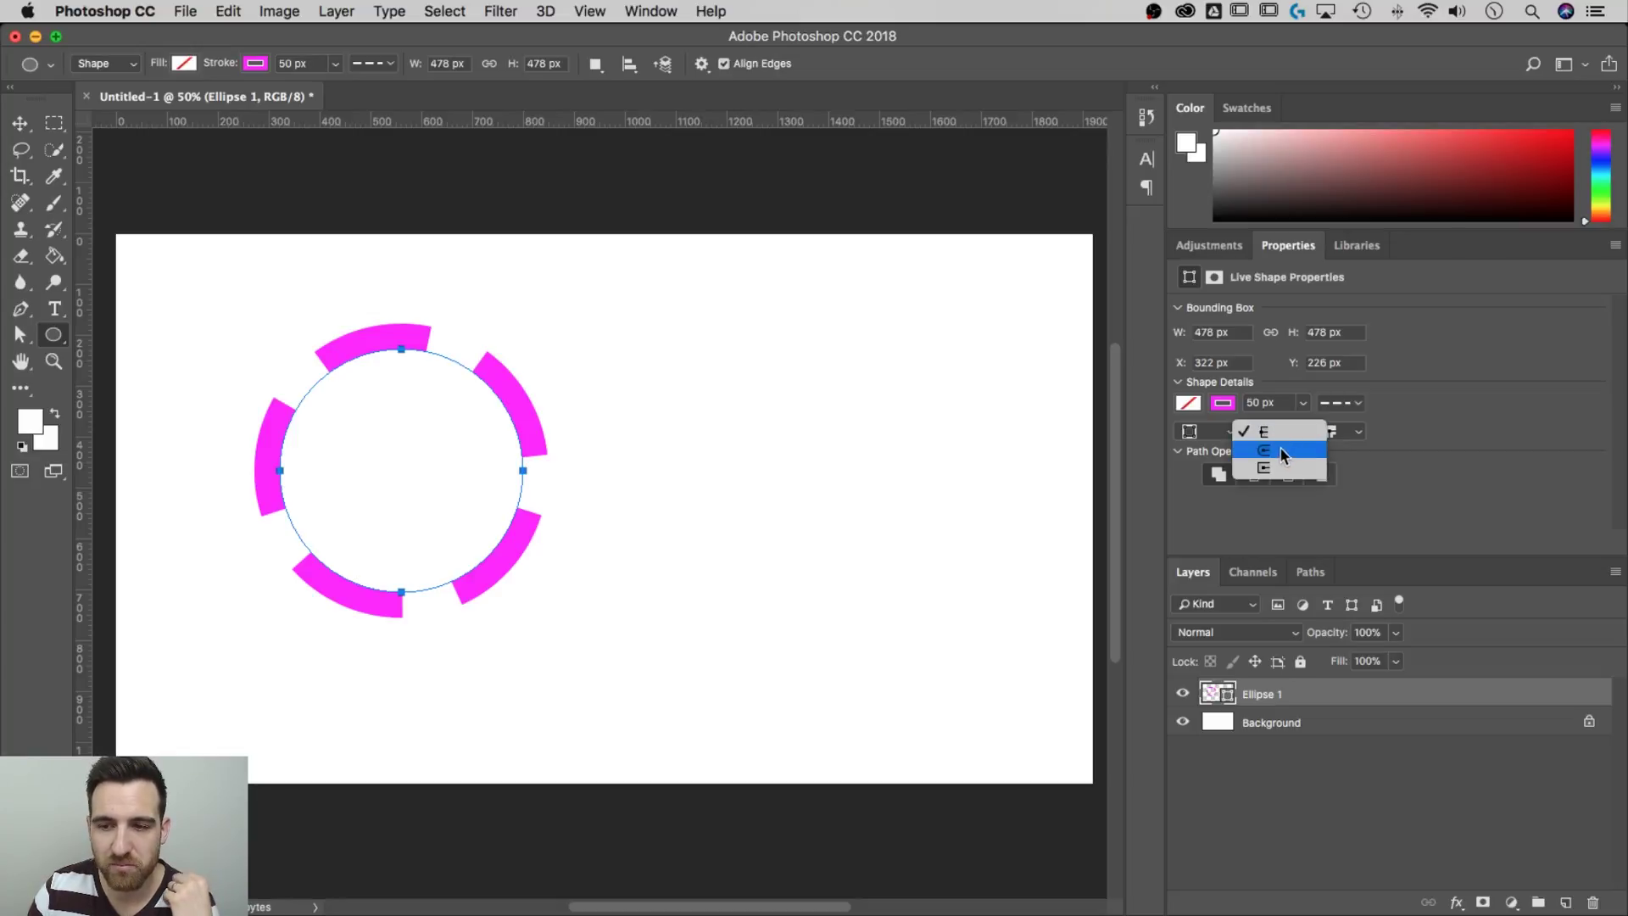
pyautogui.click(1341, 430)
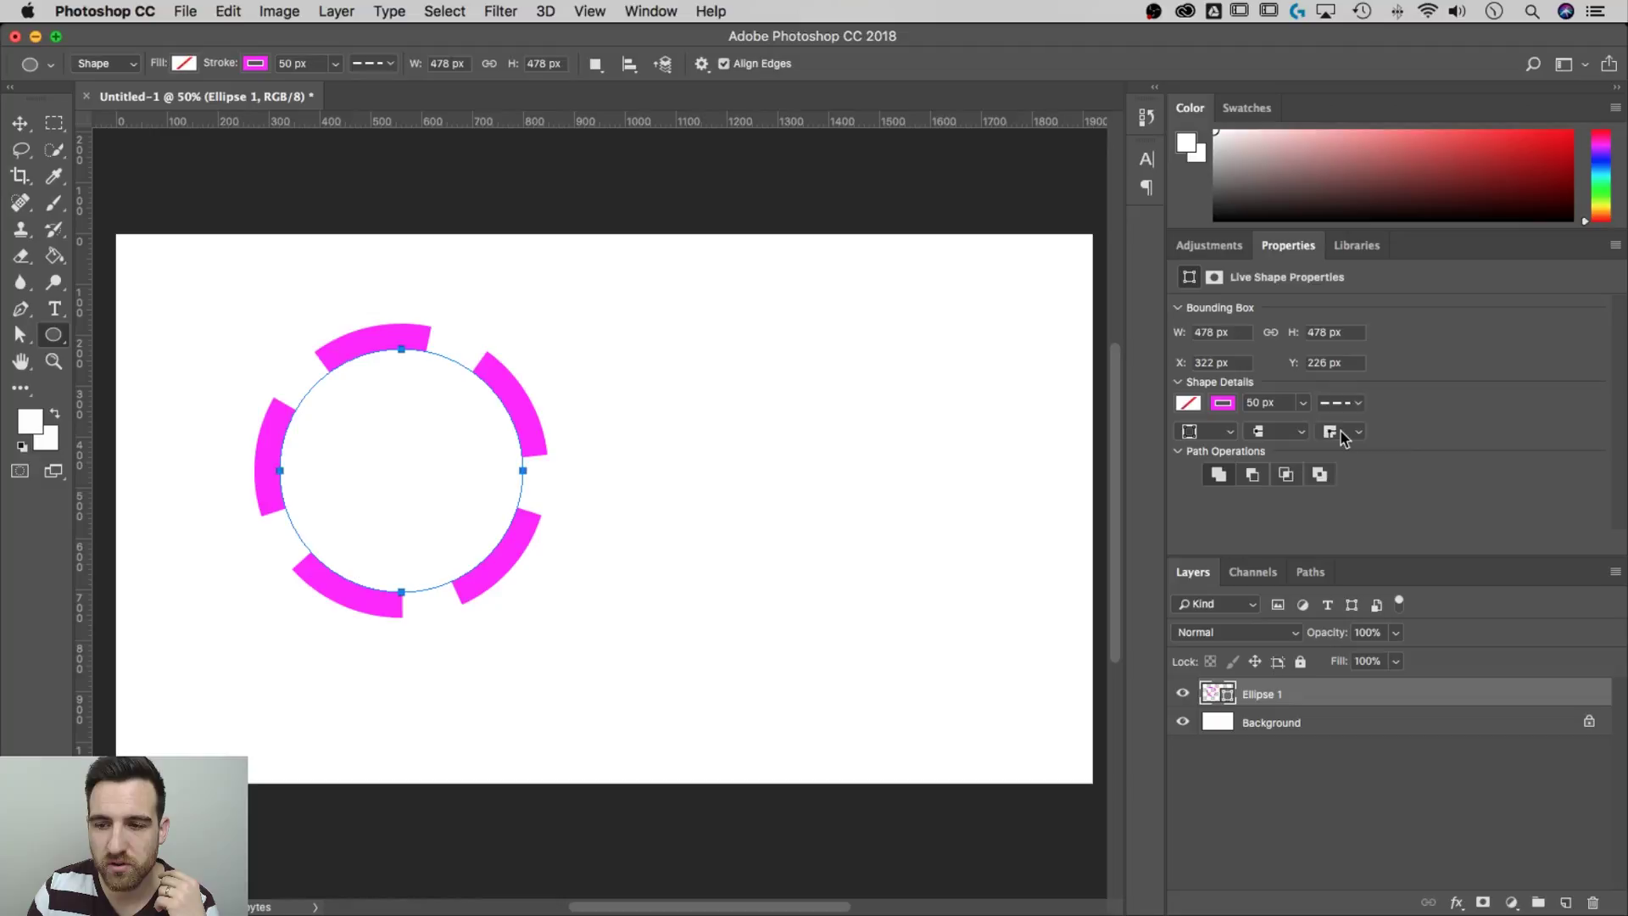
pyautogui.click(1341, 430)
pyautogui.click(1386, 414)
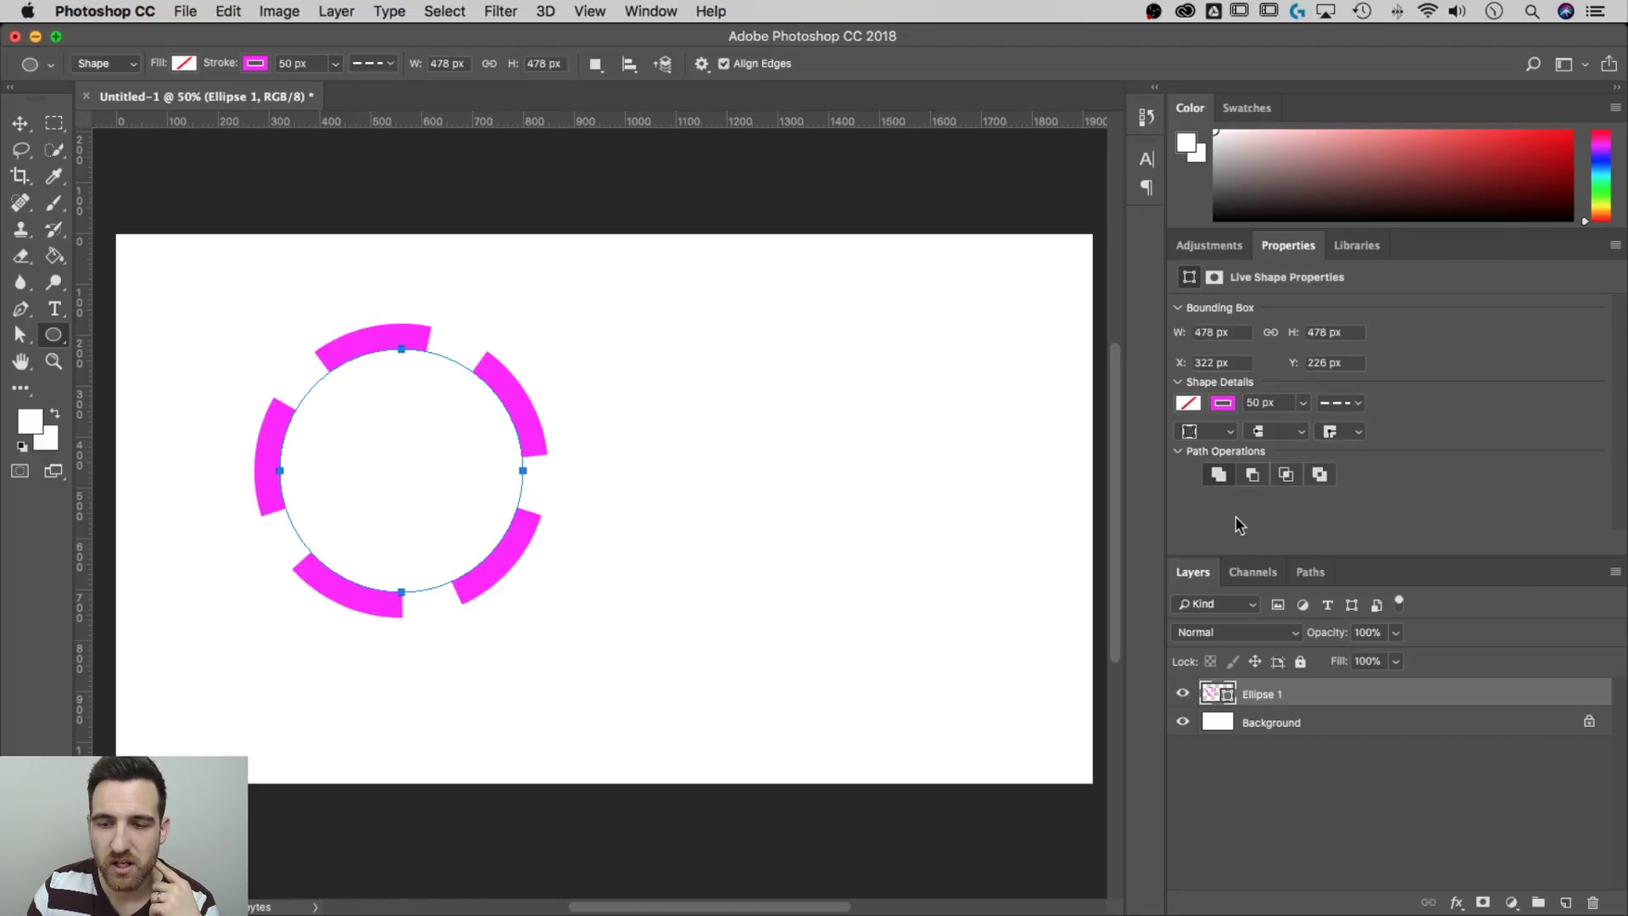
pyautogui.click(1181, 452)
# Switch the ring's stroke to solid and back to dashed, reviewing the dash settings
pyautogui.click(1358, 403)
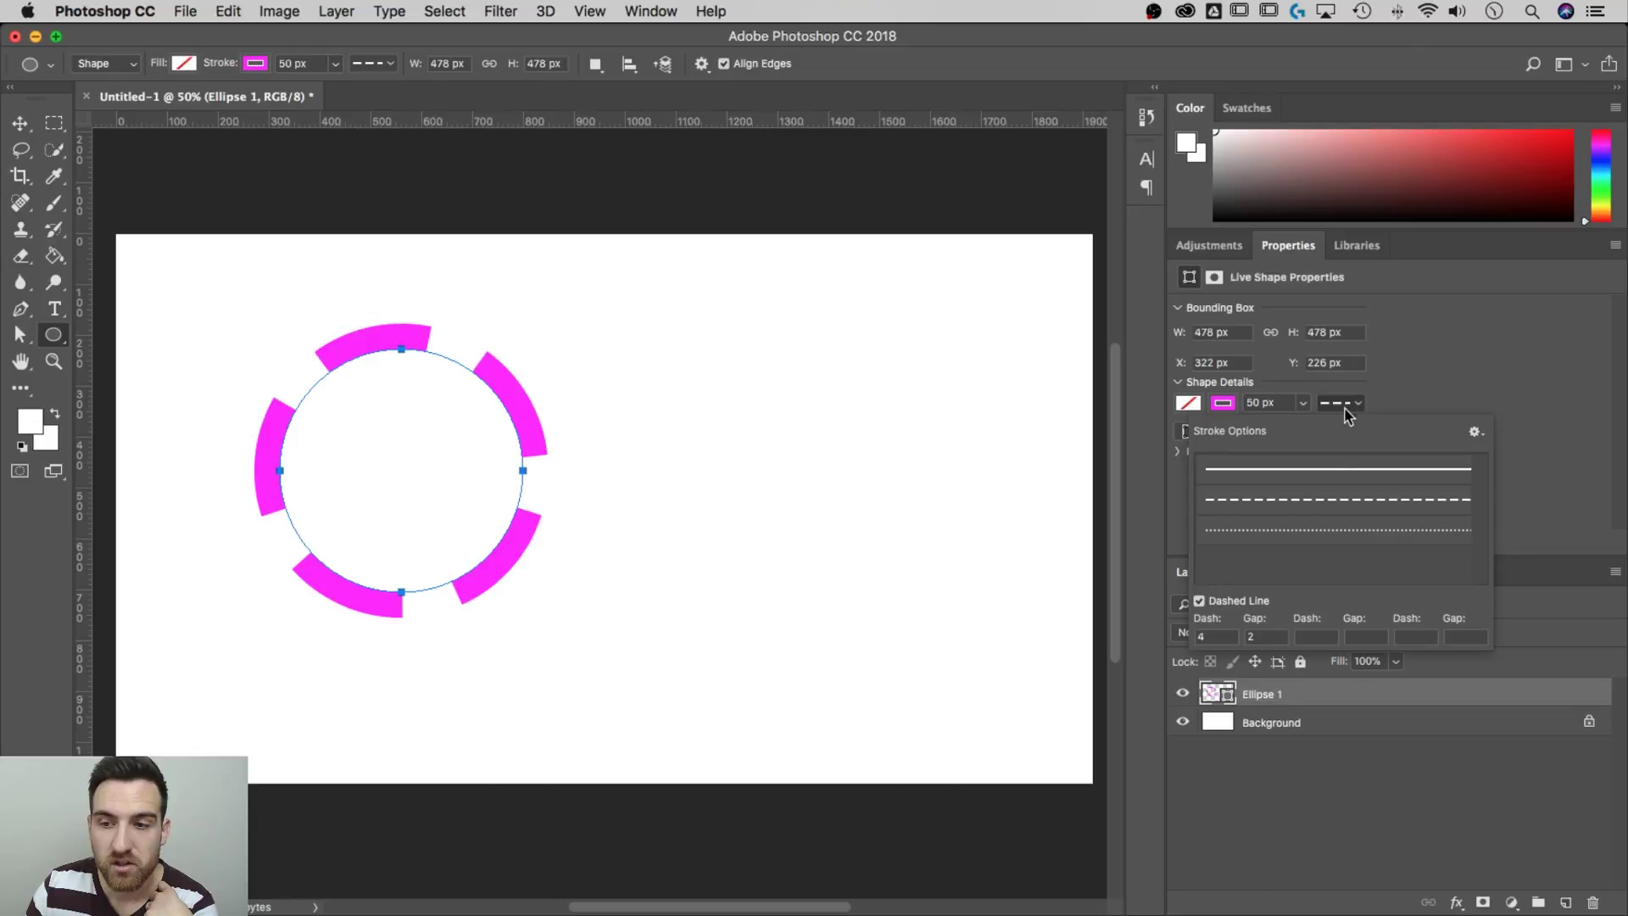
pyautogui.click(1342, 476)
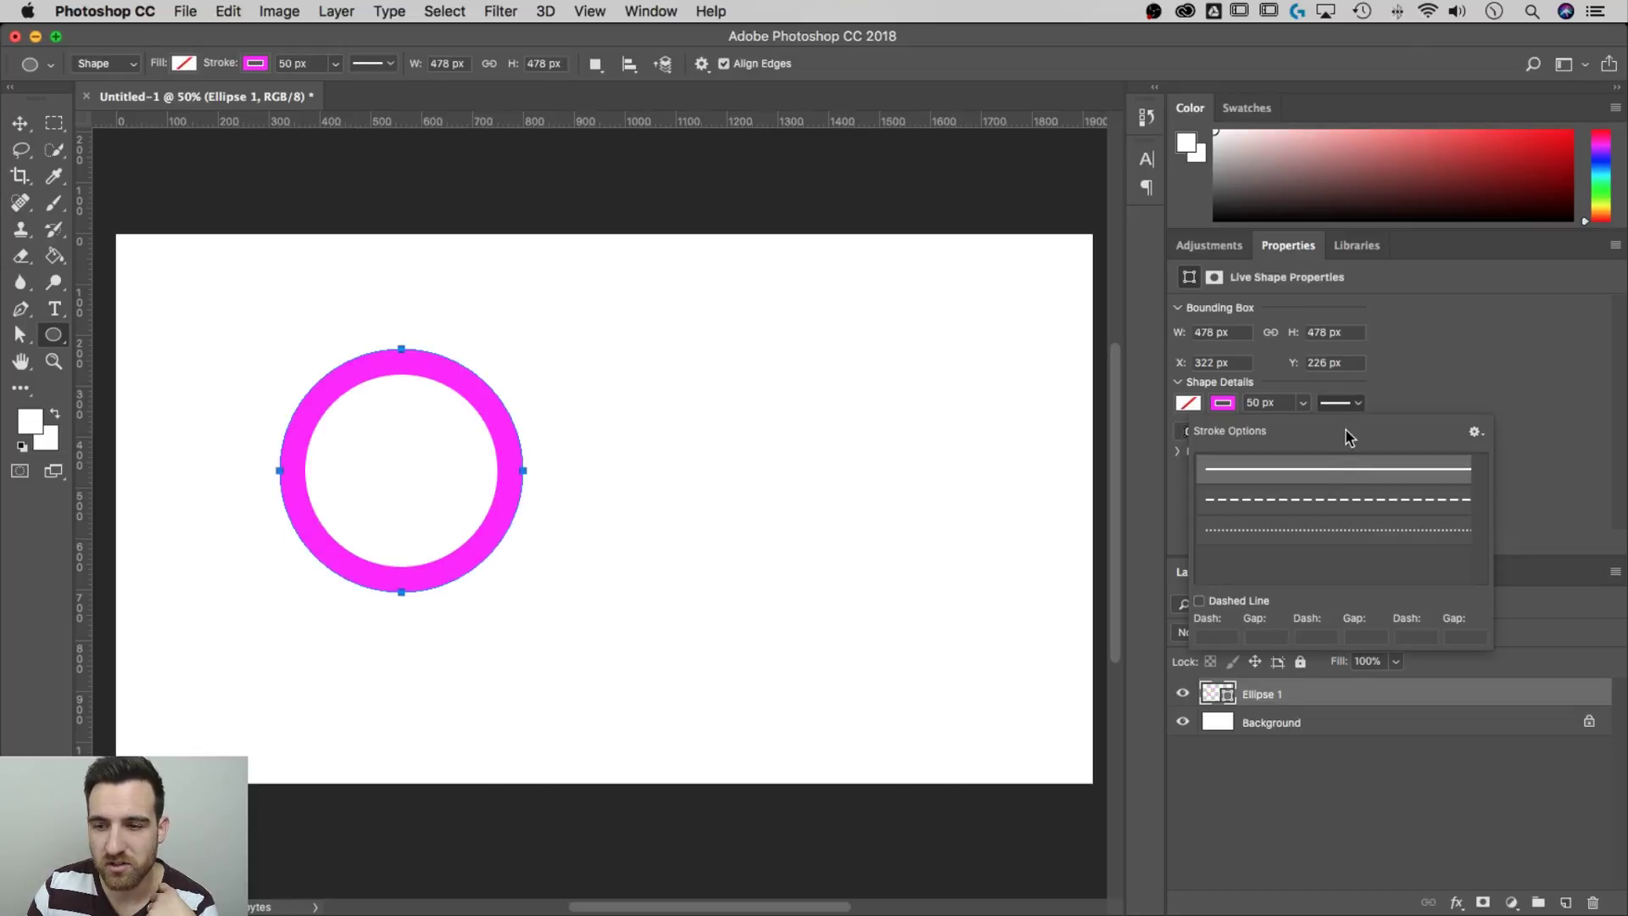
pyautogui.click(1339, 509)
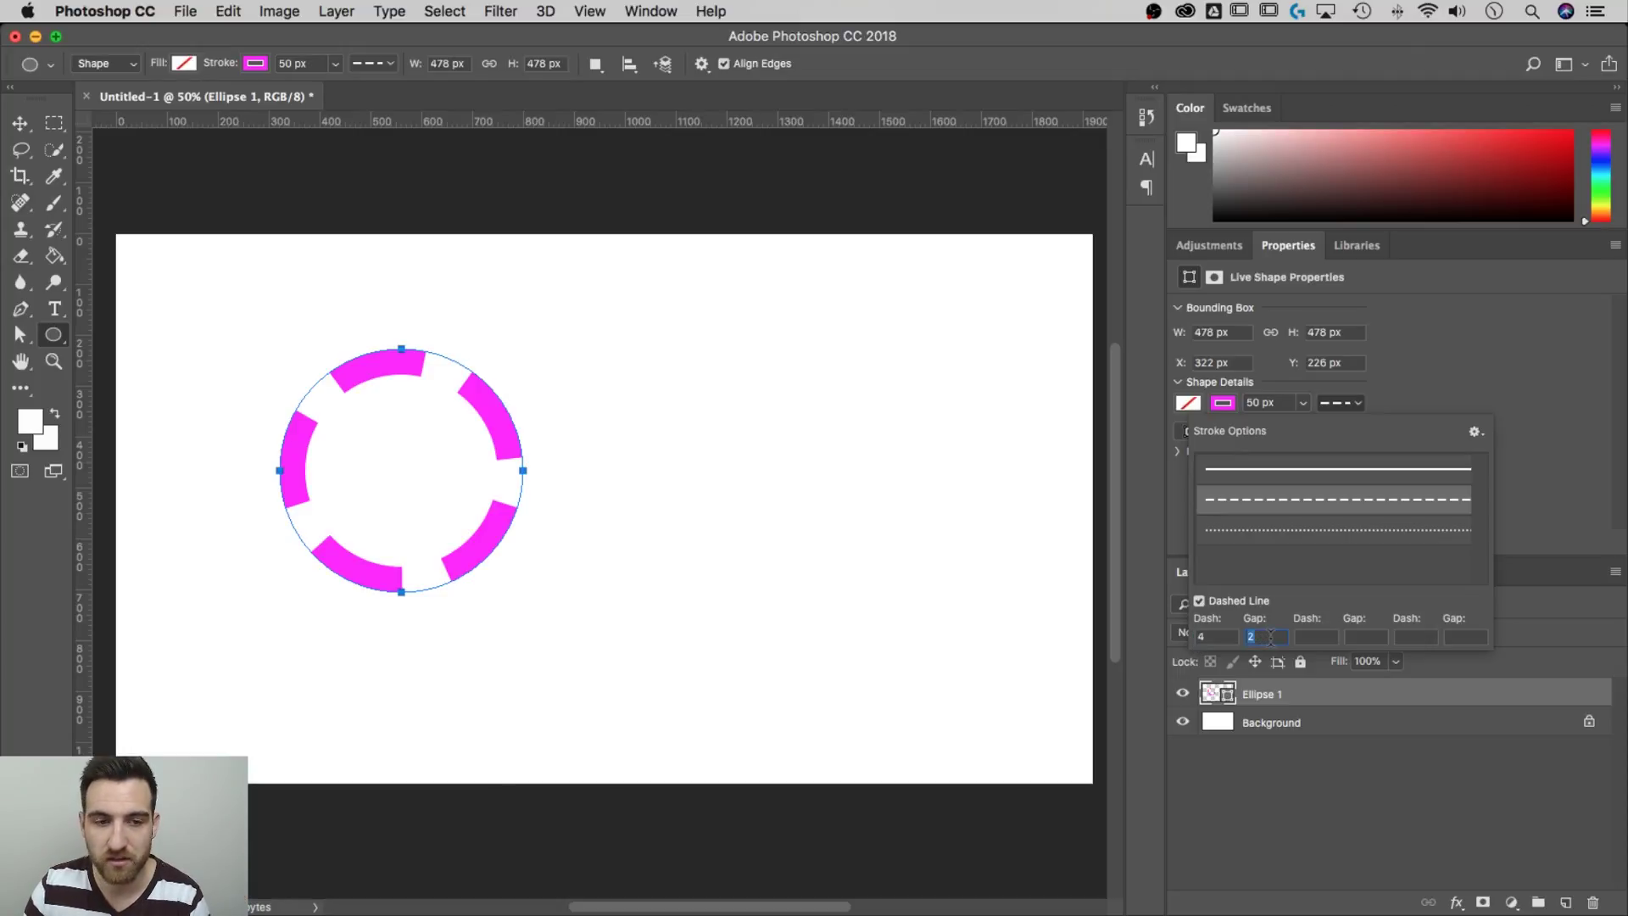
pyautogui.scroll(-5, 1270, 637)
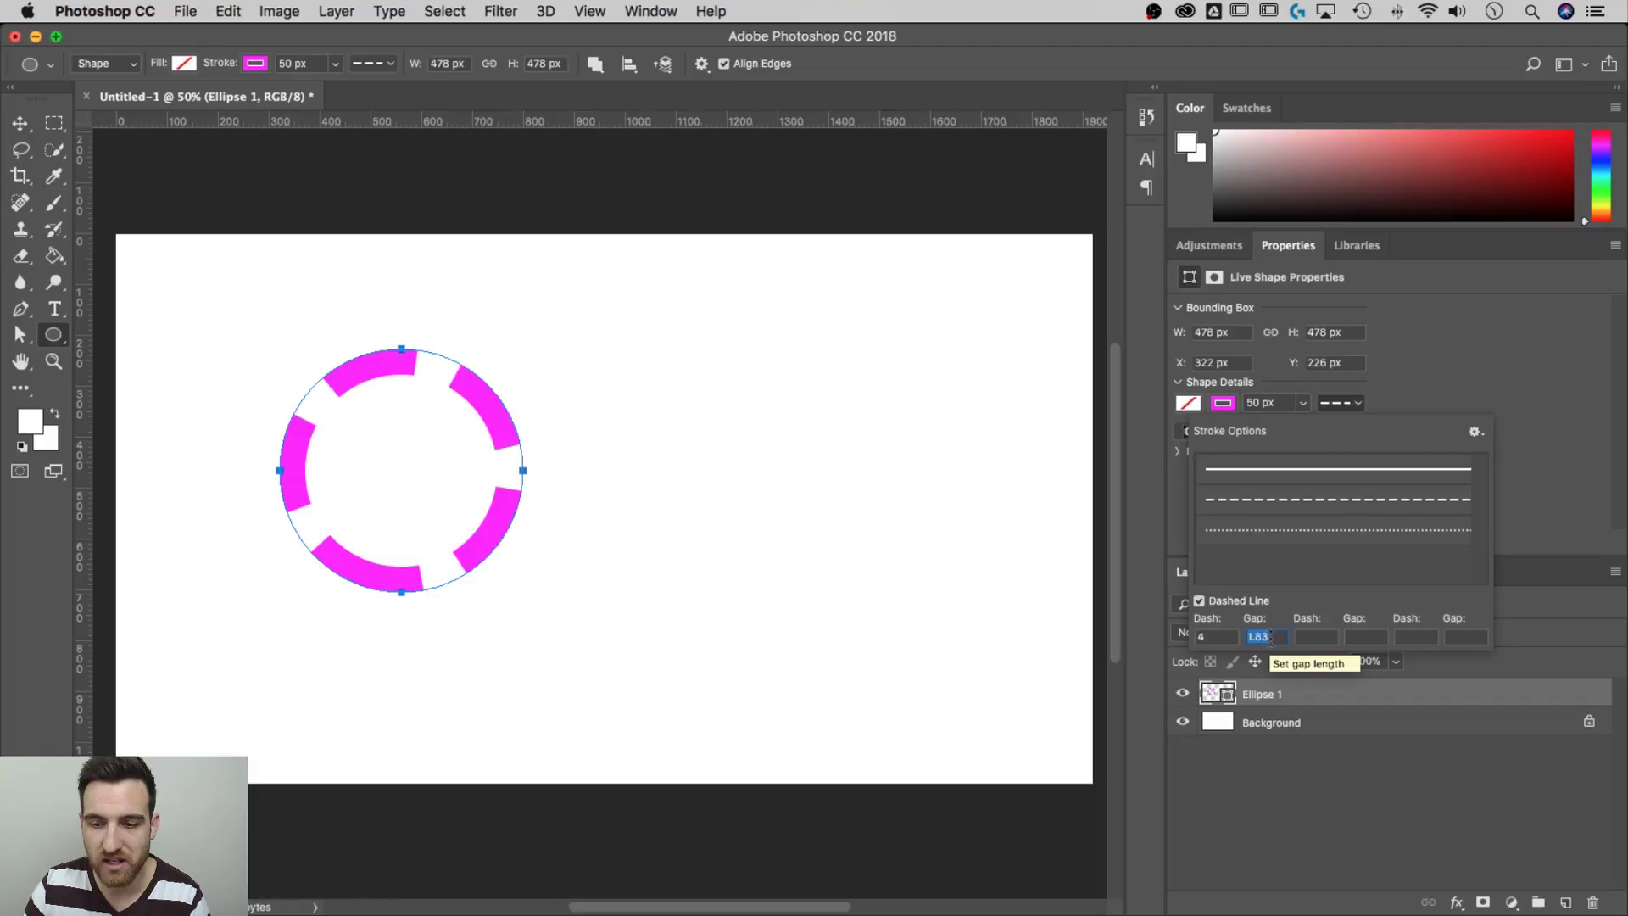
pyautogui.scroll(-10, 1270, 637)
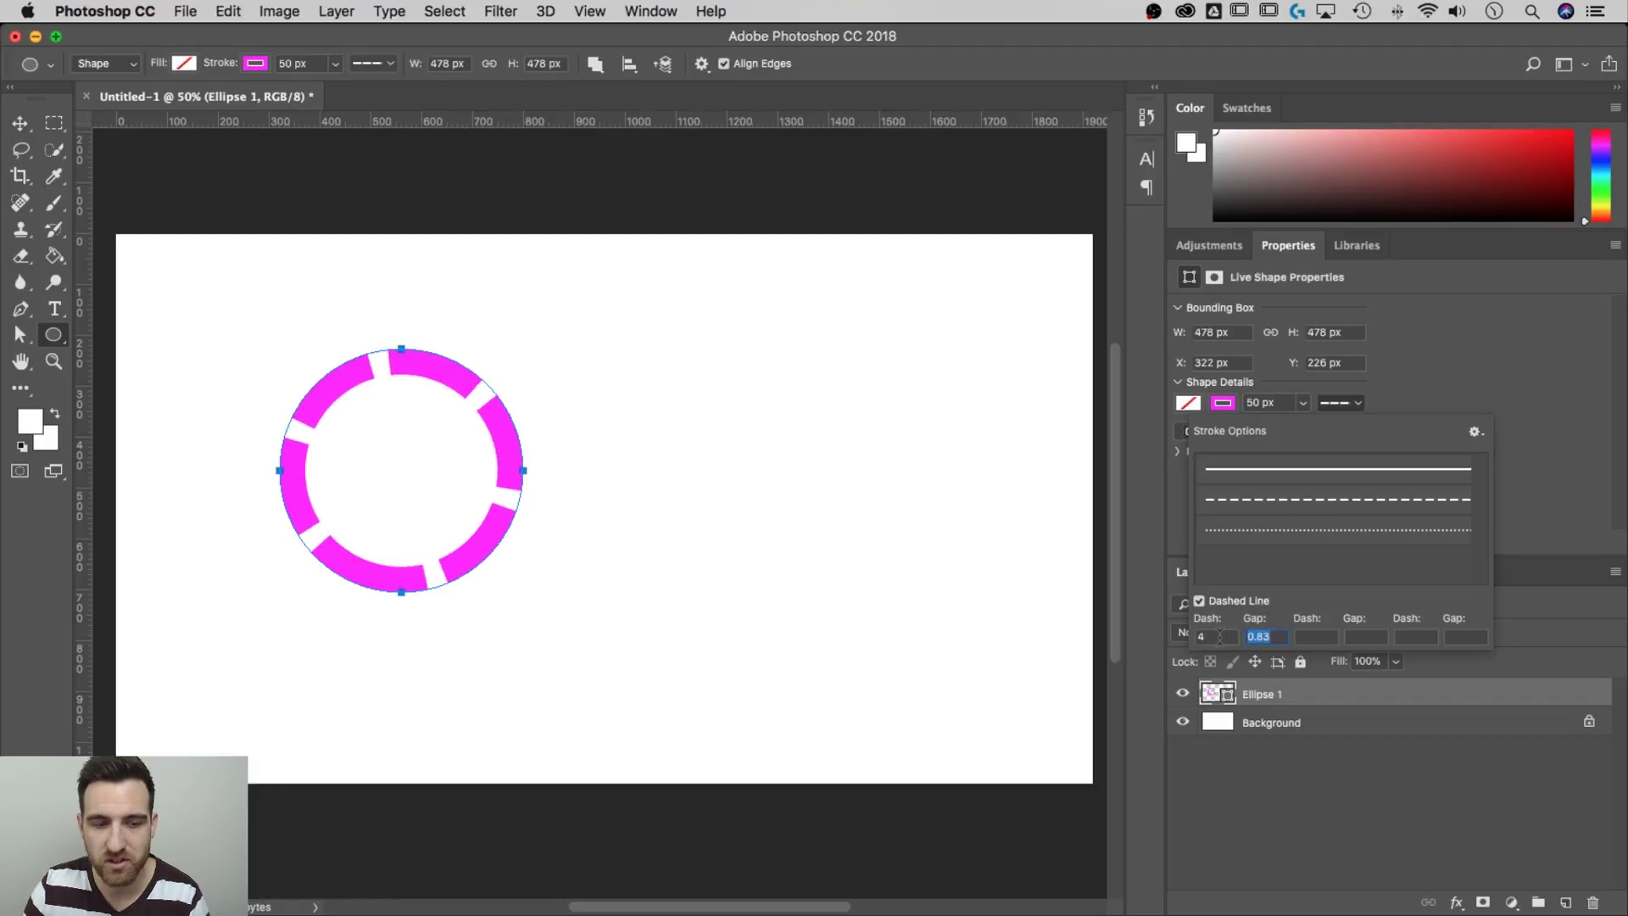
pyautogui.scroll(-1, 1221, 637)
pyautogui.click(1221, 636)
pyautogui.scroll(6, 1221, 637)
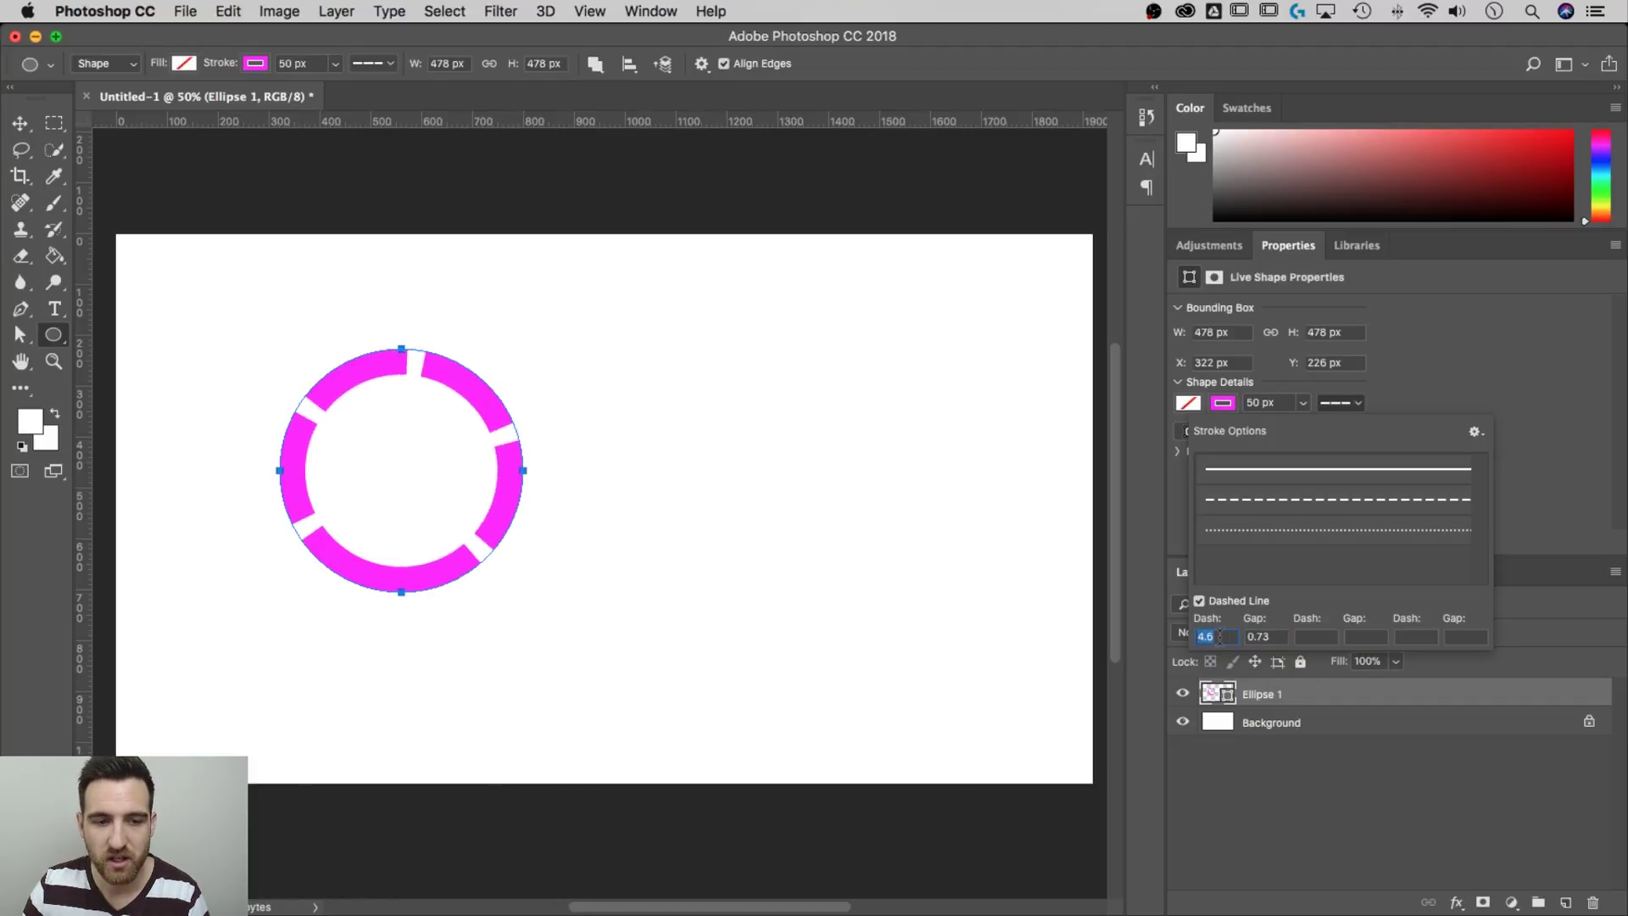
pyautogui.scroll(-9, 1221, 637)
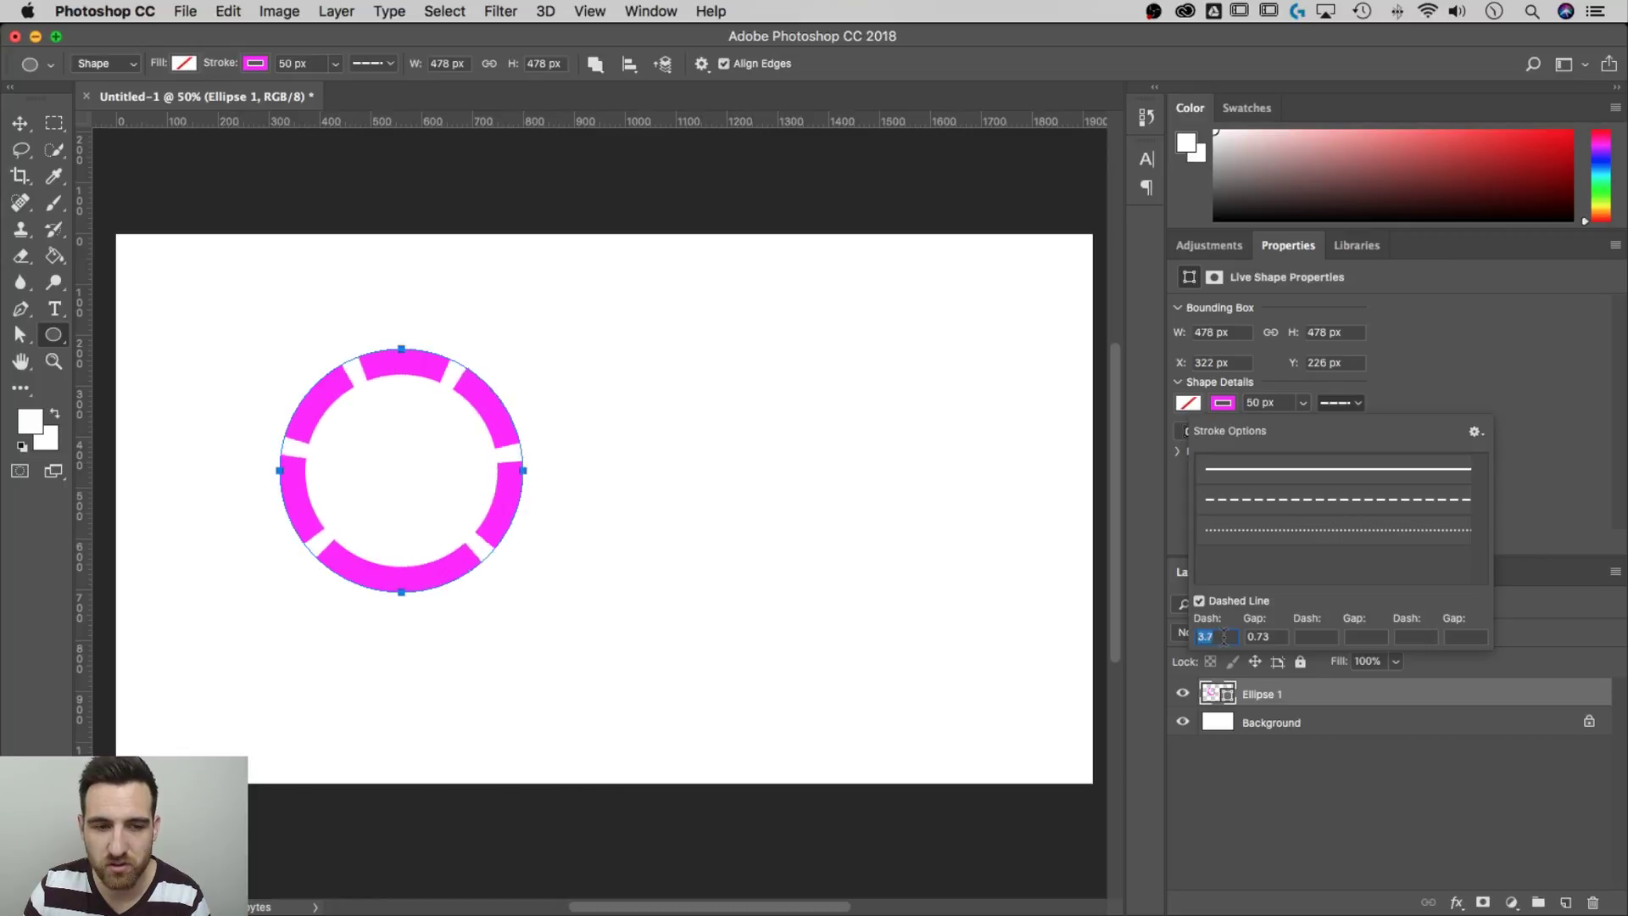
pyautogui.scroll(-20, 1224, 637)
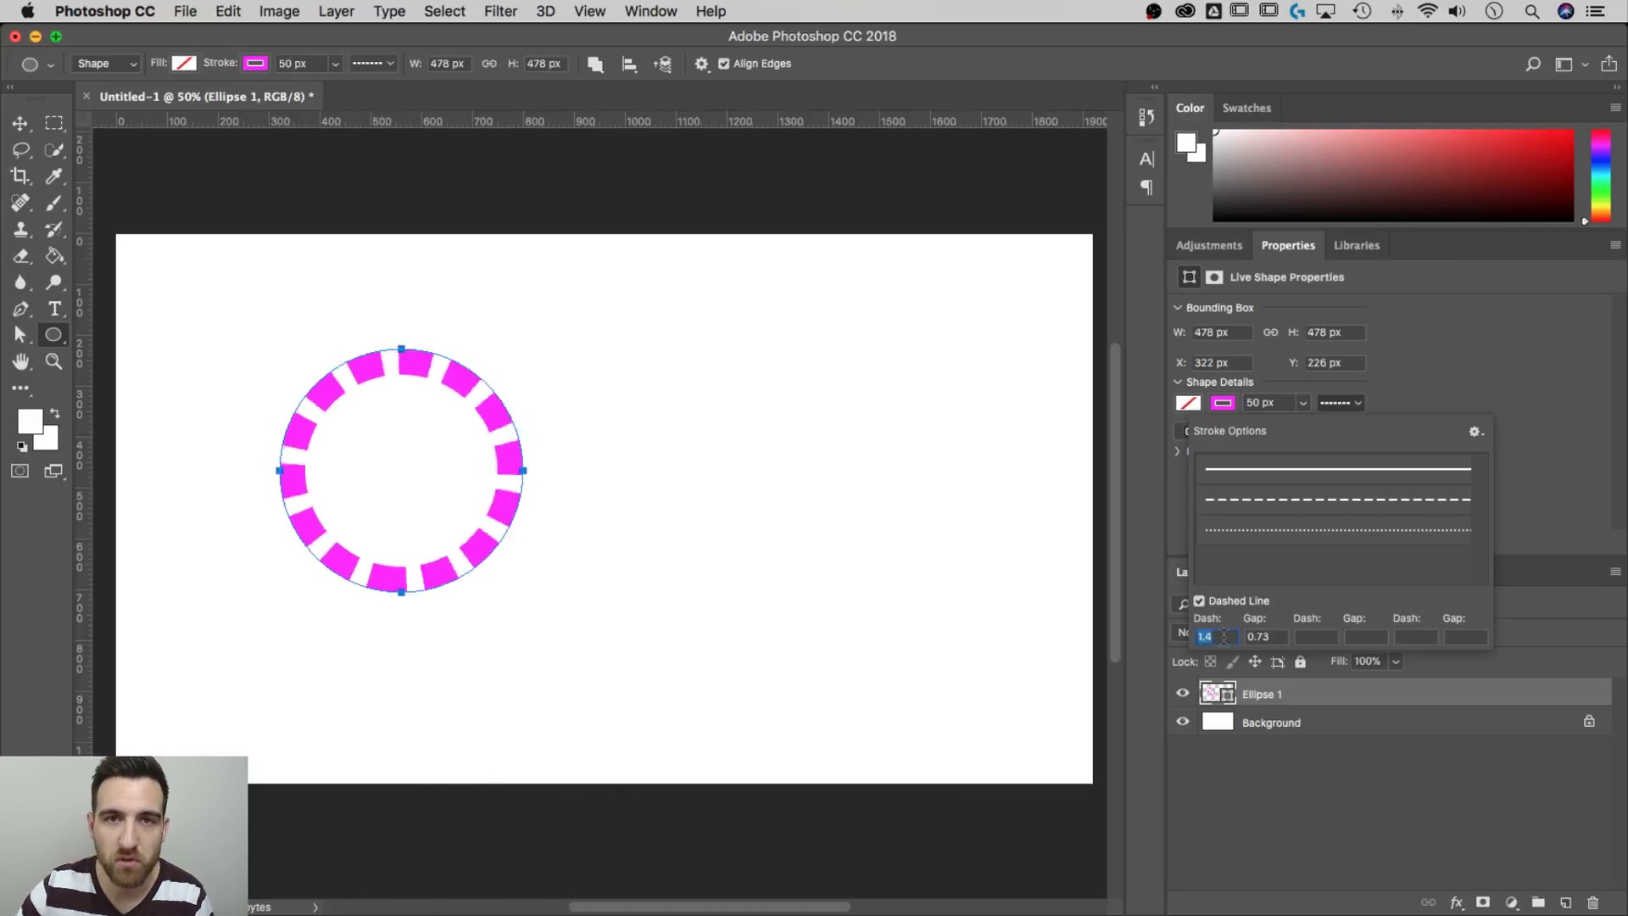
pyautogui.scroll(-7, 1223, 637)
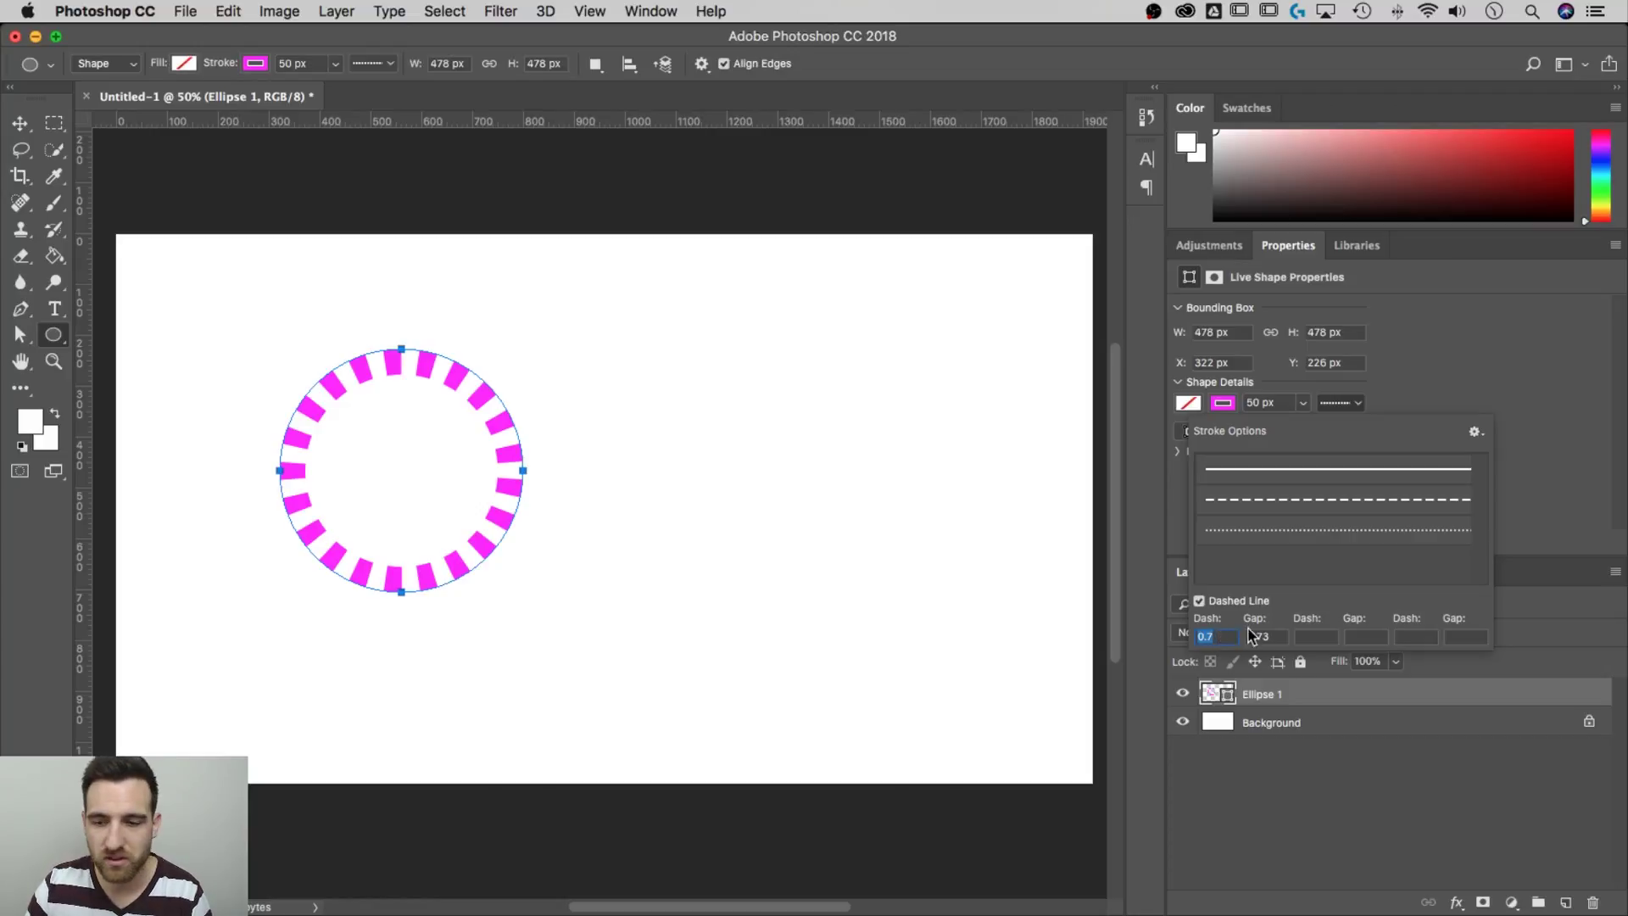
# Set the stroke width to 20 px, then reduce it to 10 px
pyautogui.click(1445, 357)
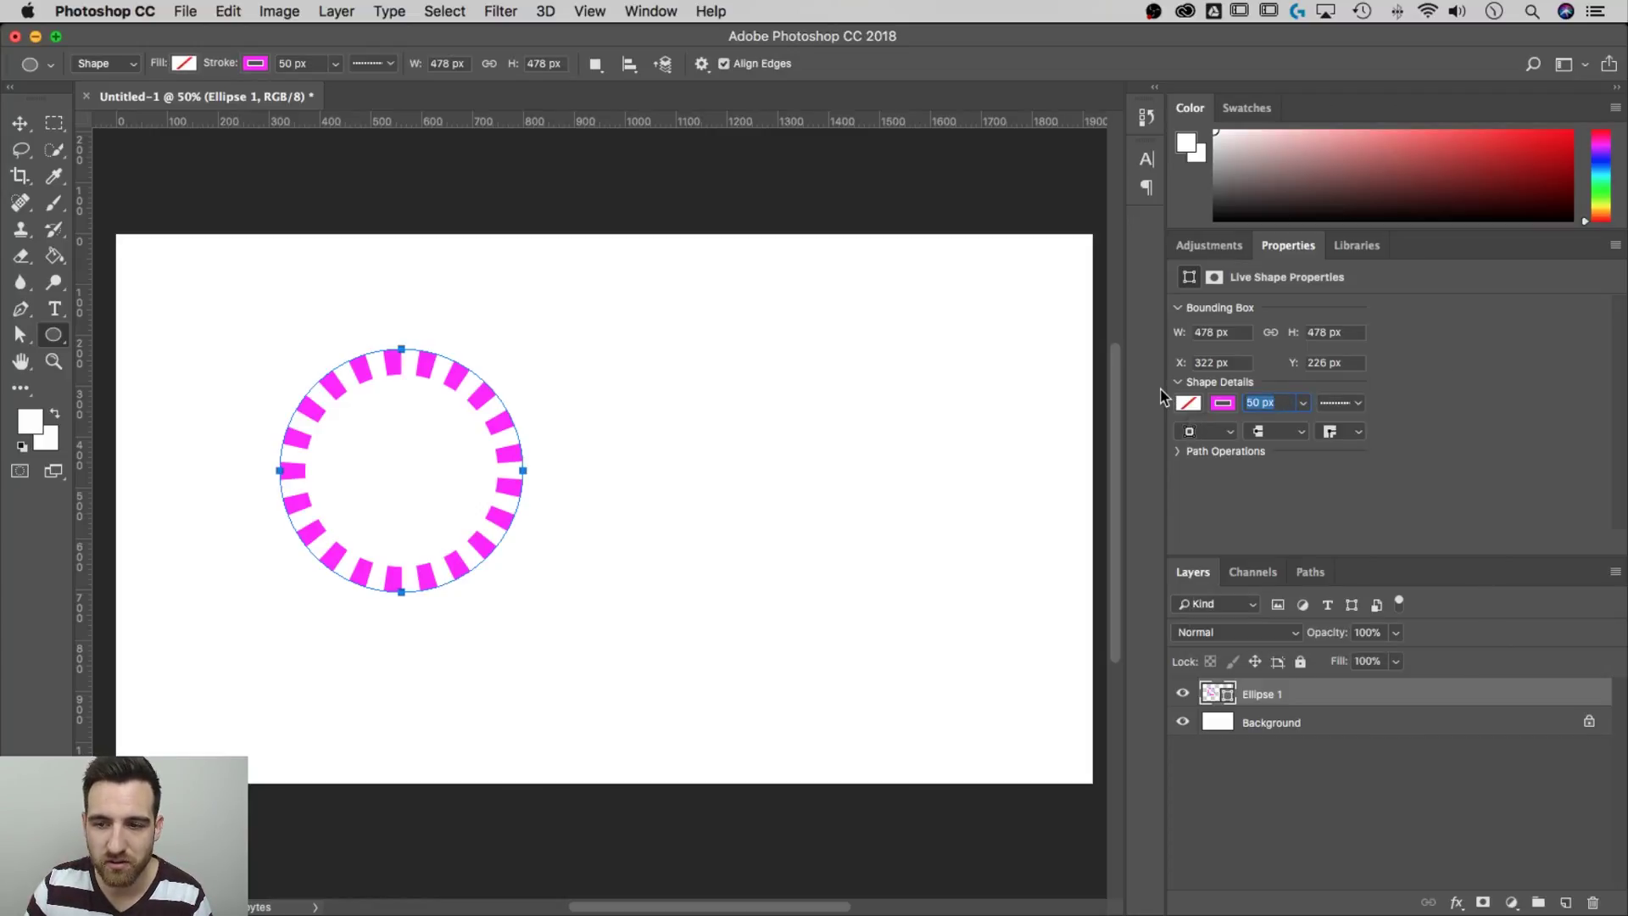
pyautogui.write('20')
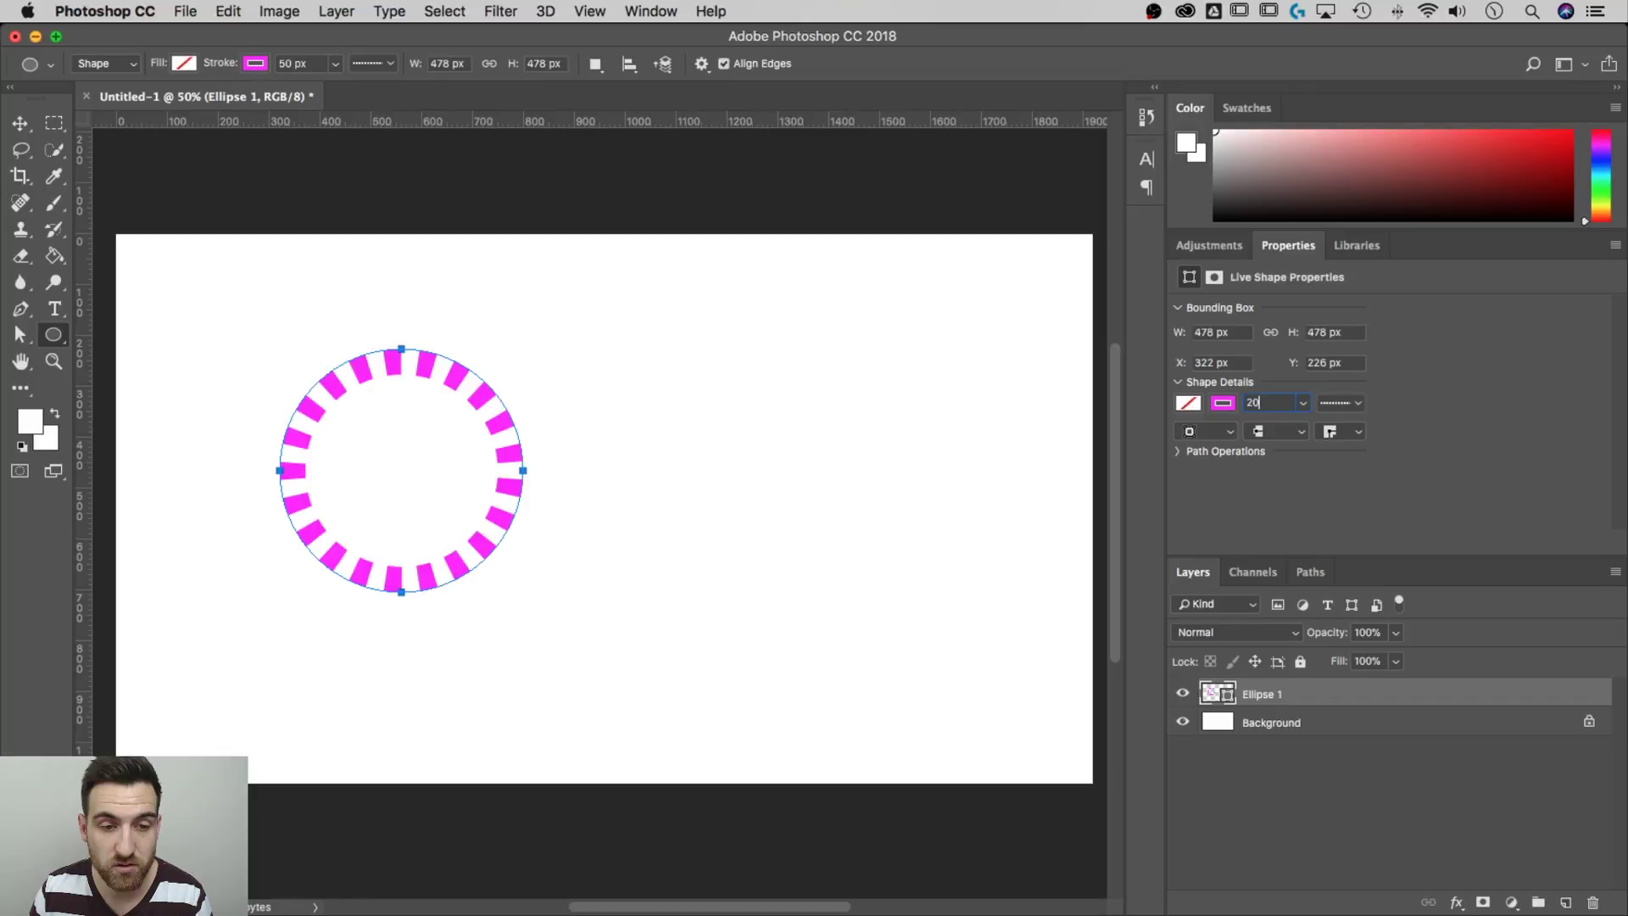
pyautogui.press('Return')
pyautogui.click(1262, 403)
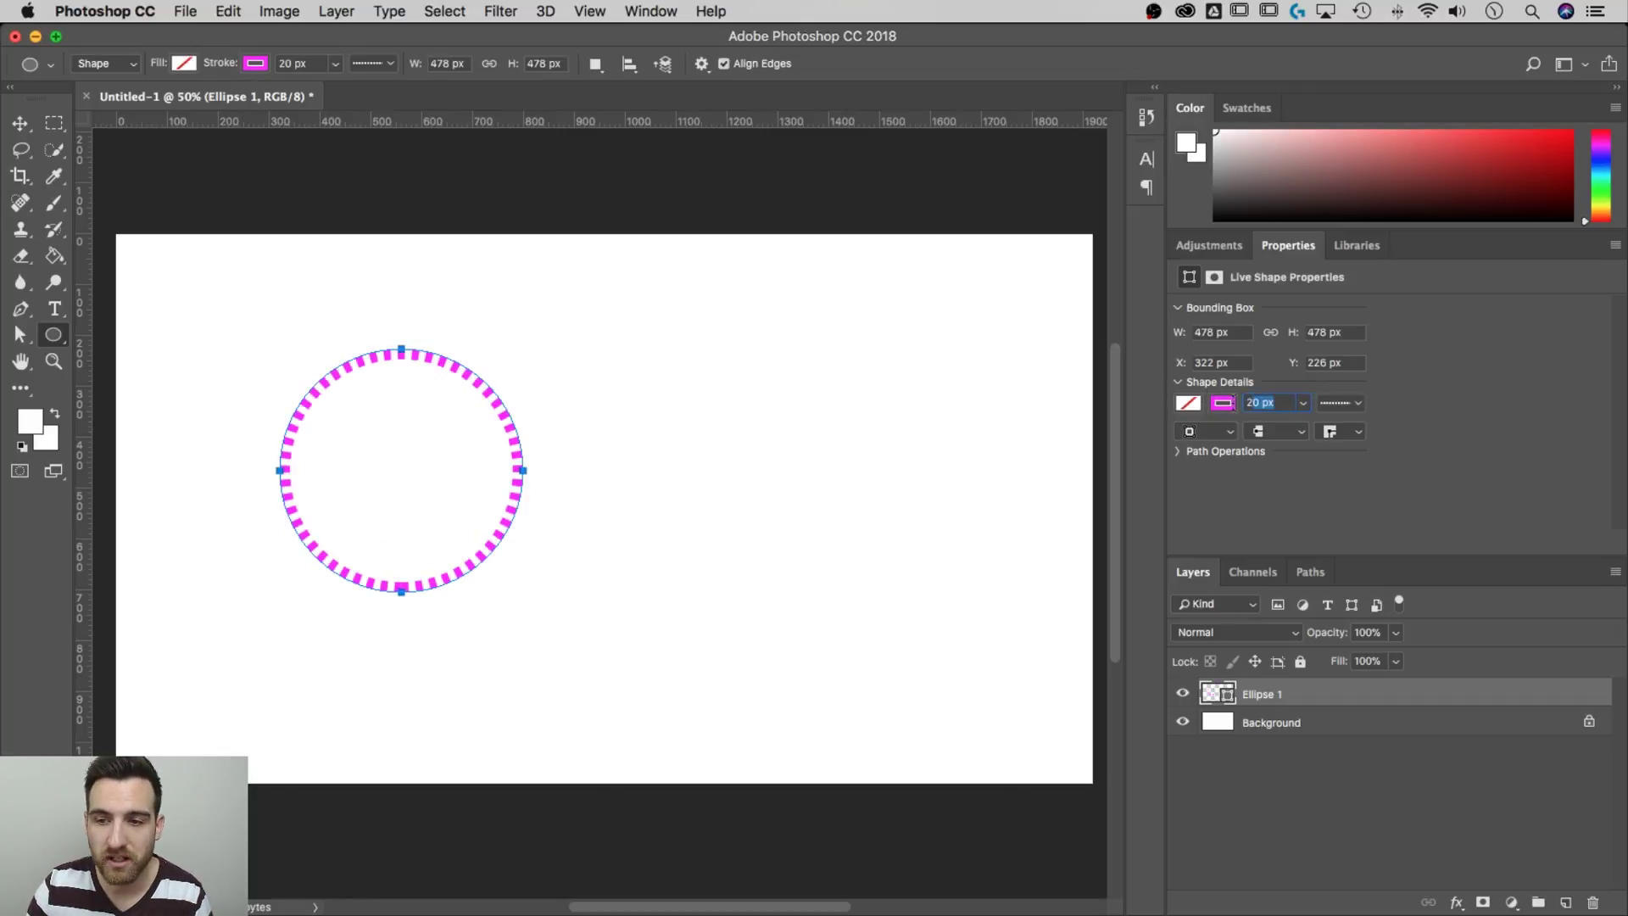
pyautogui.write('10')
pyautogui.press('Return')
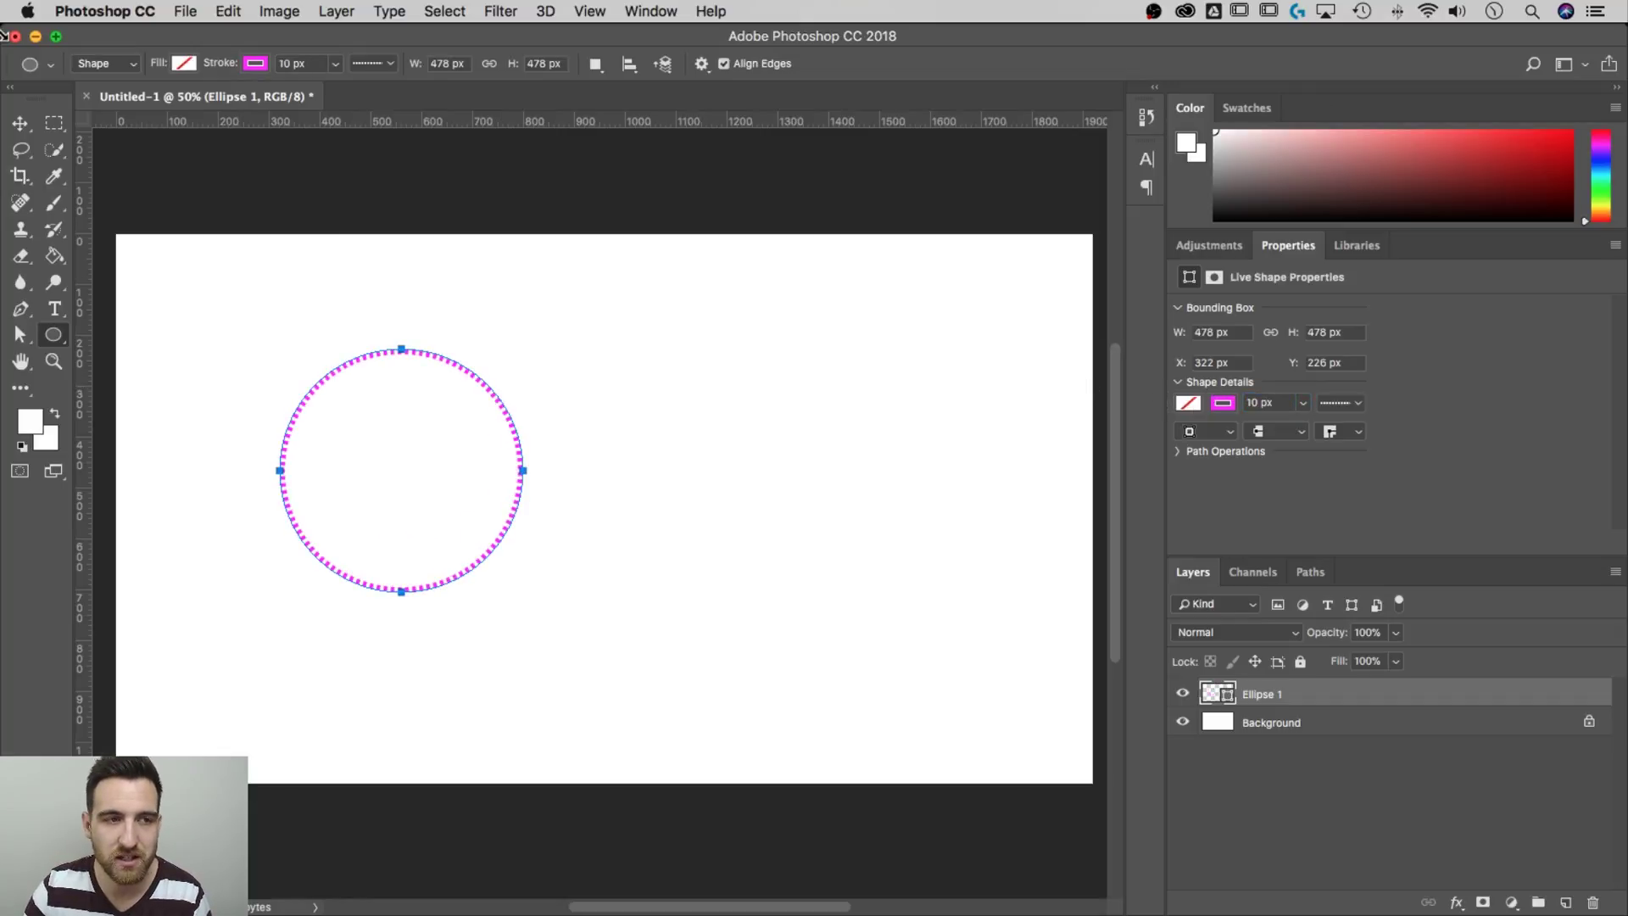
pyautogui.click(20, 123)
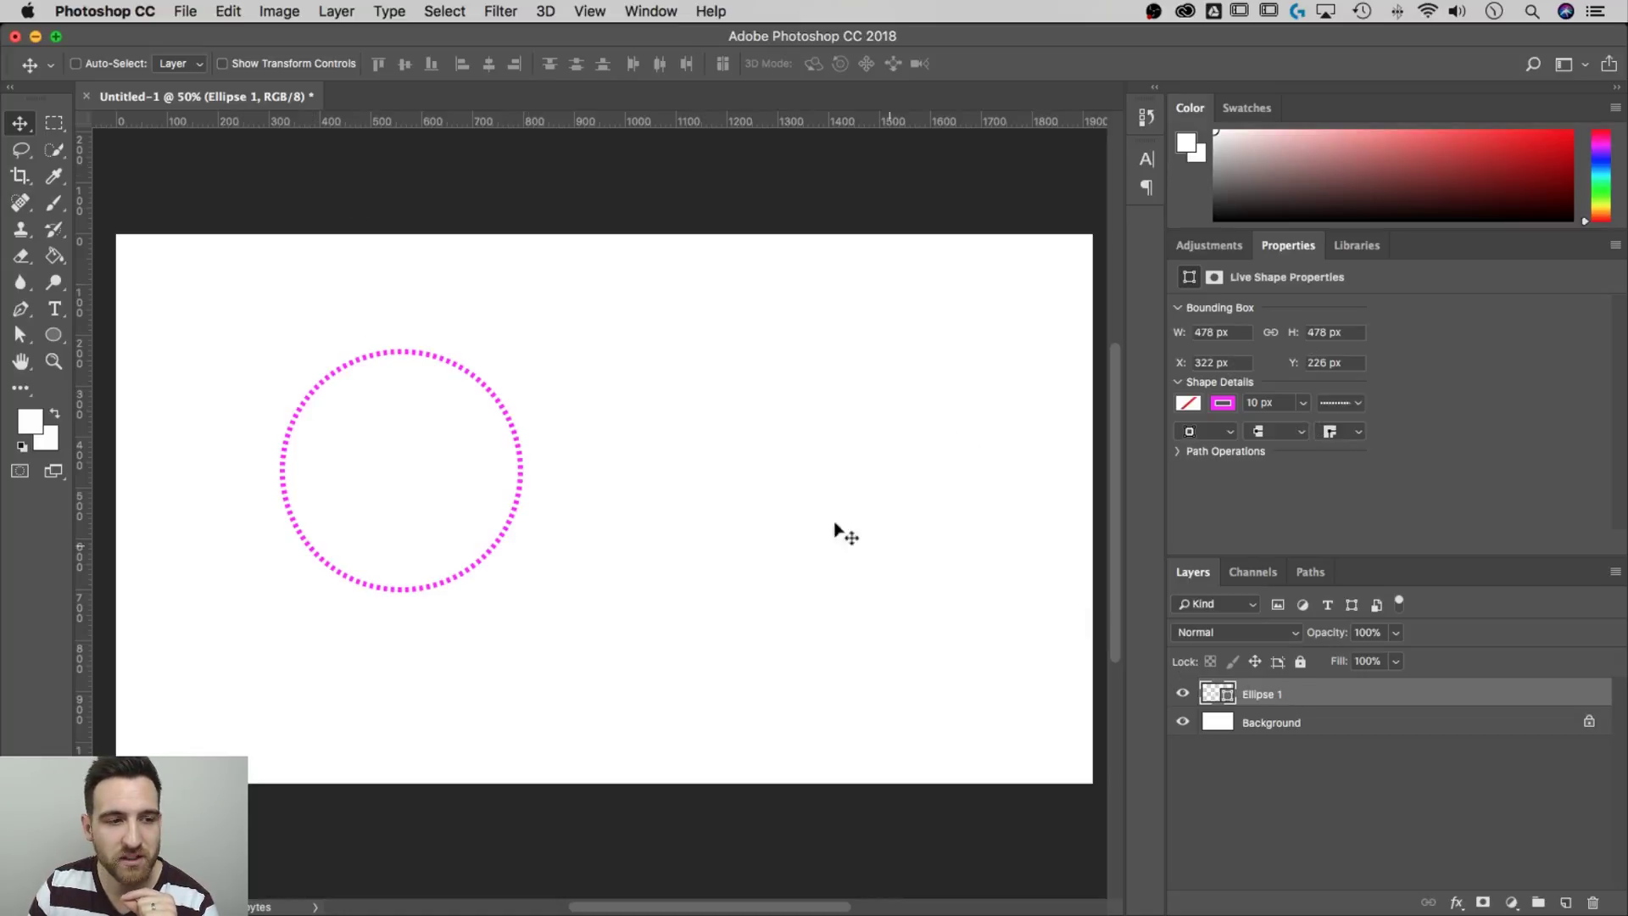
# Give the Ellipse 1 circle a solid cyan fill and no stroke
pyautogui.click(56, 337)
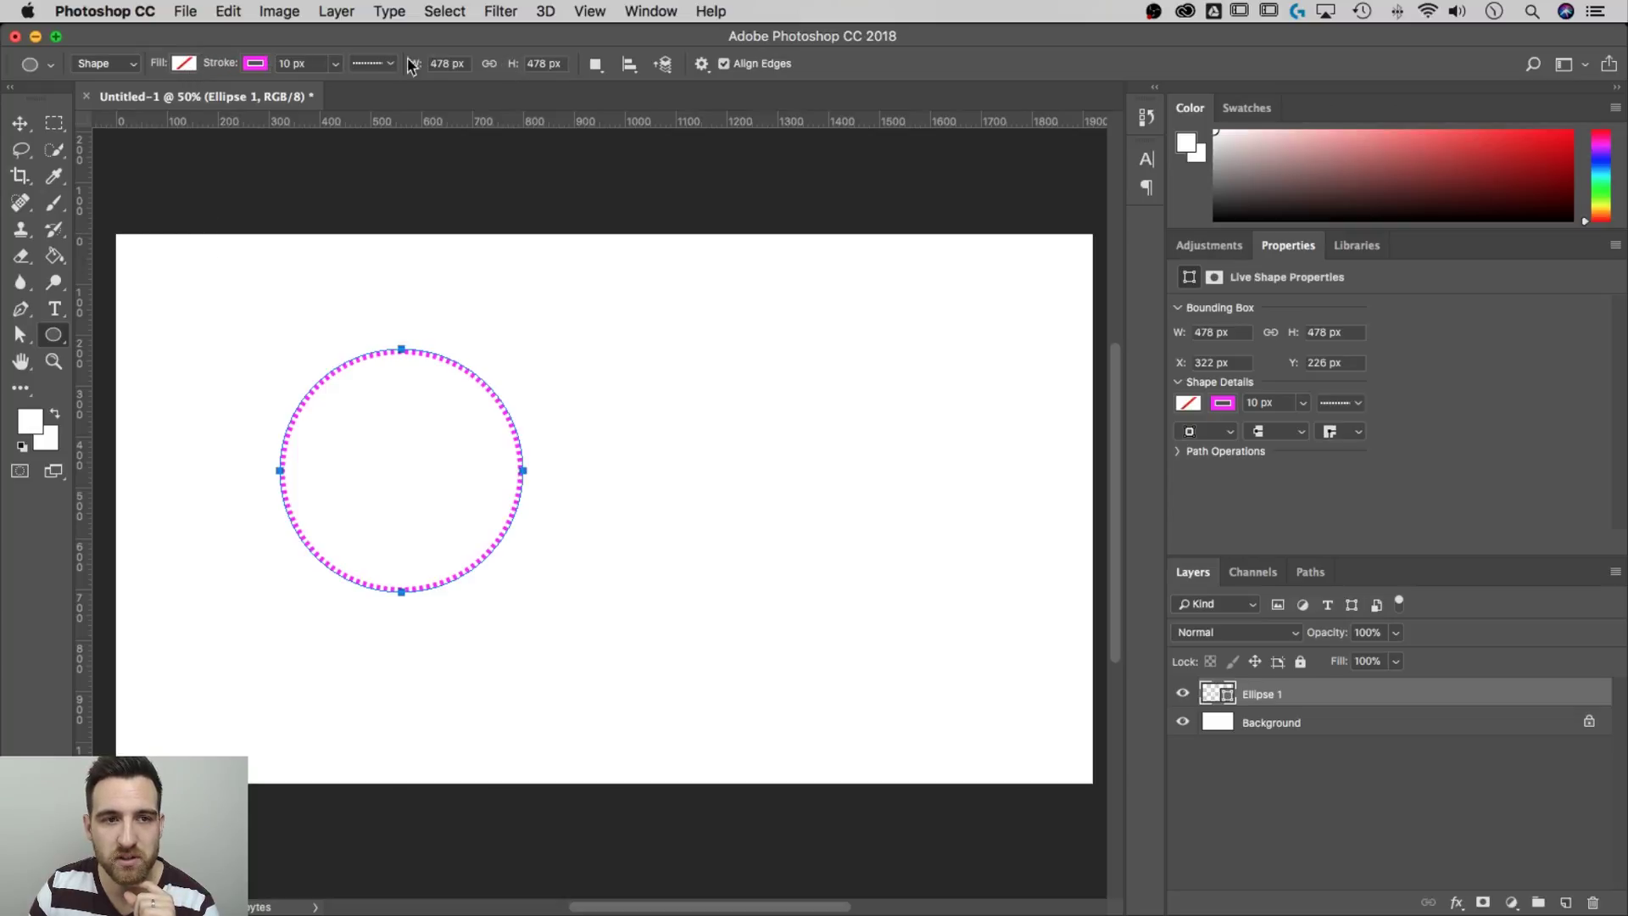
pyautogui.click(184, 64)
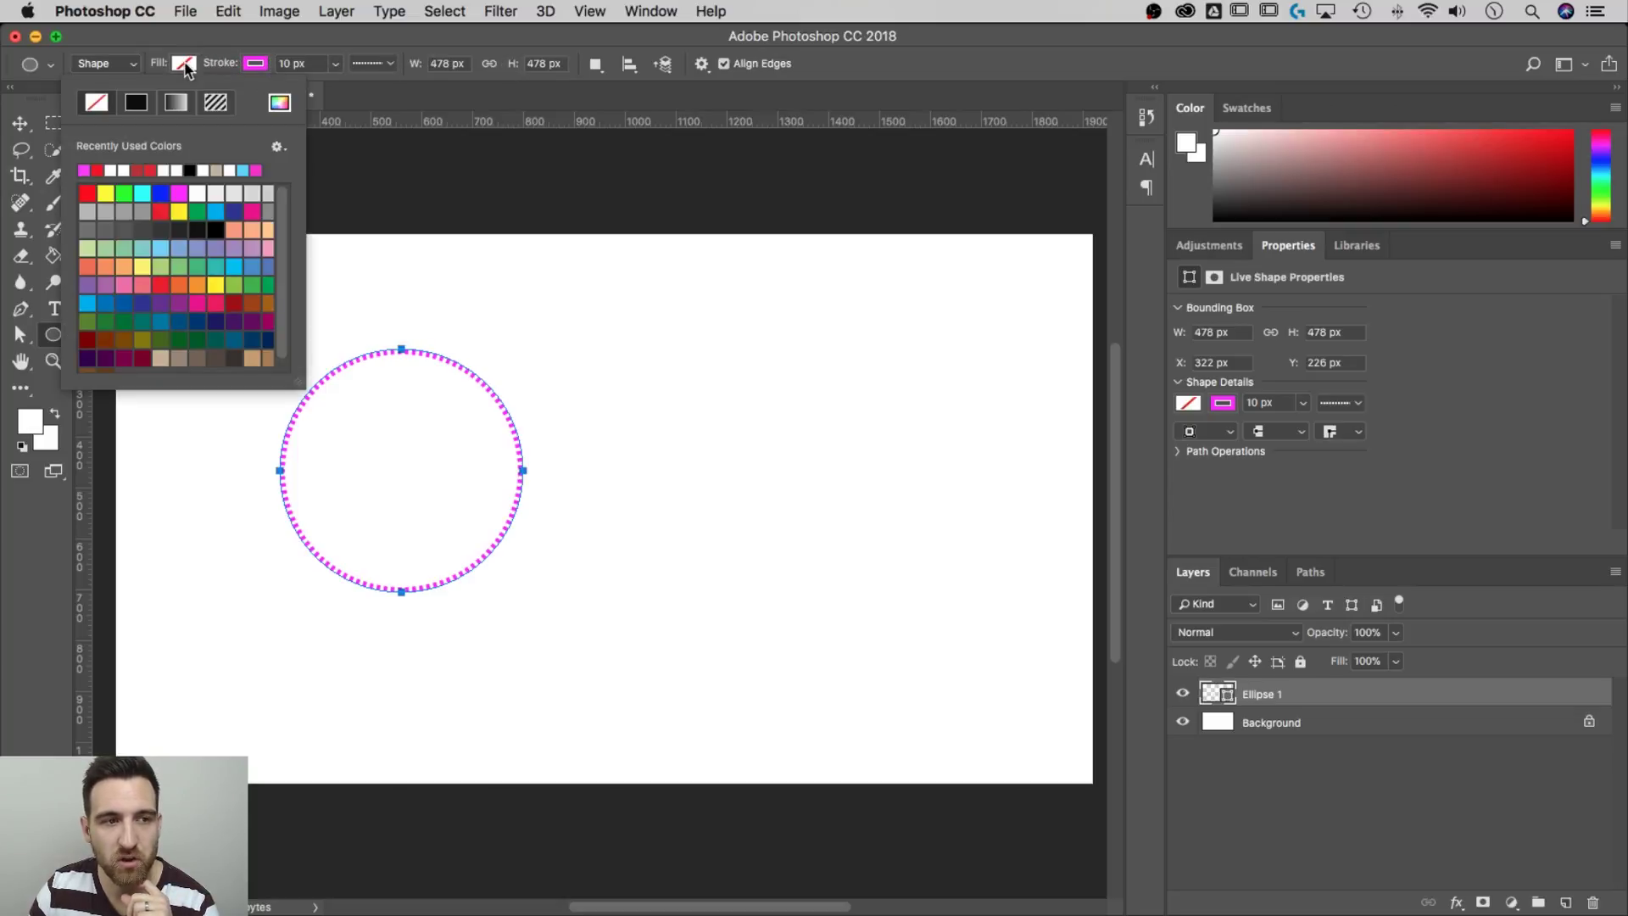
pyautogui.click(87, 170)
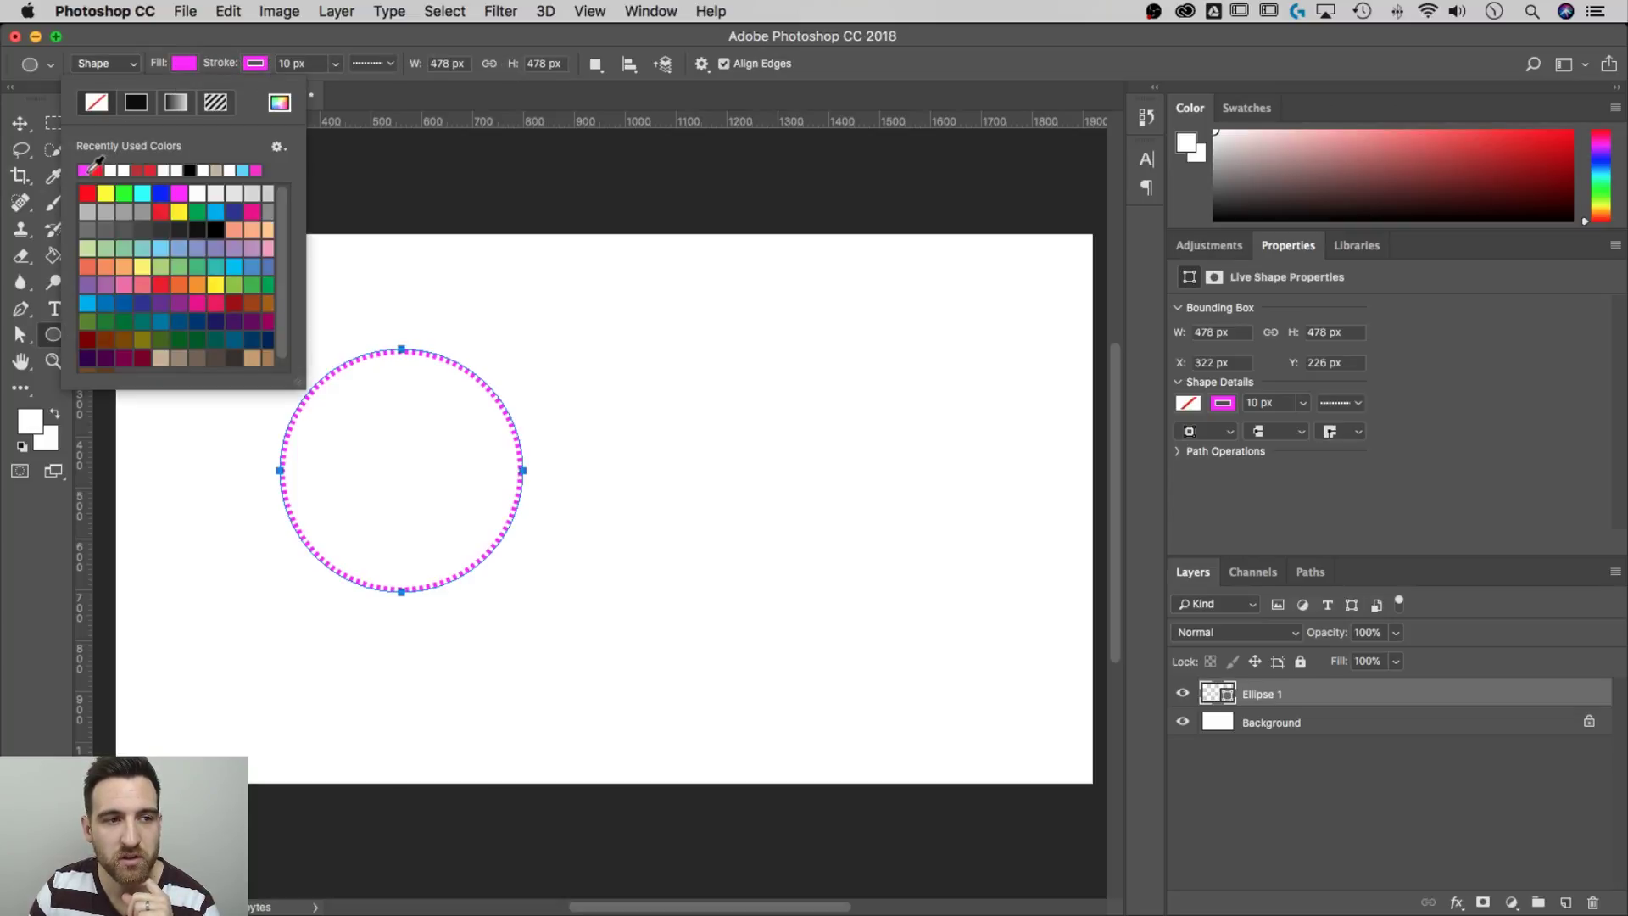
pyautogui.doubleClick(143, 193)
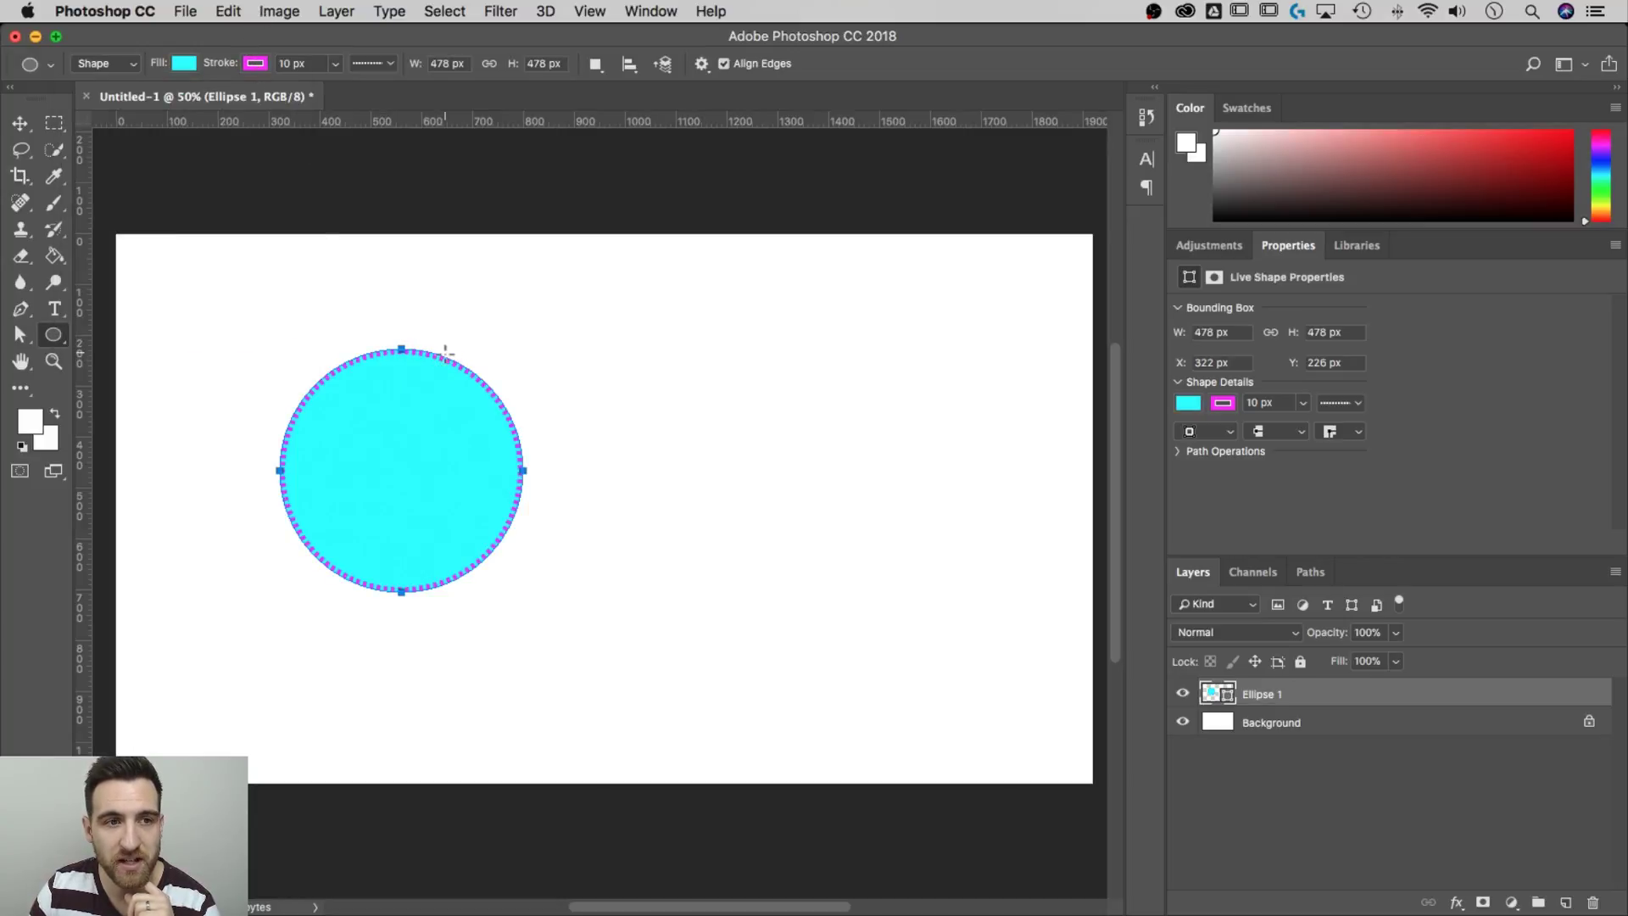
pyautogui.click(255, 64)
pyautogui.click(167, 102)
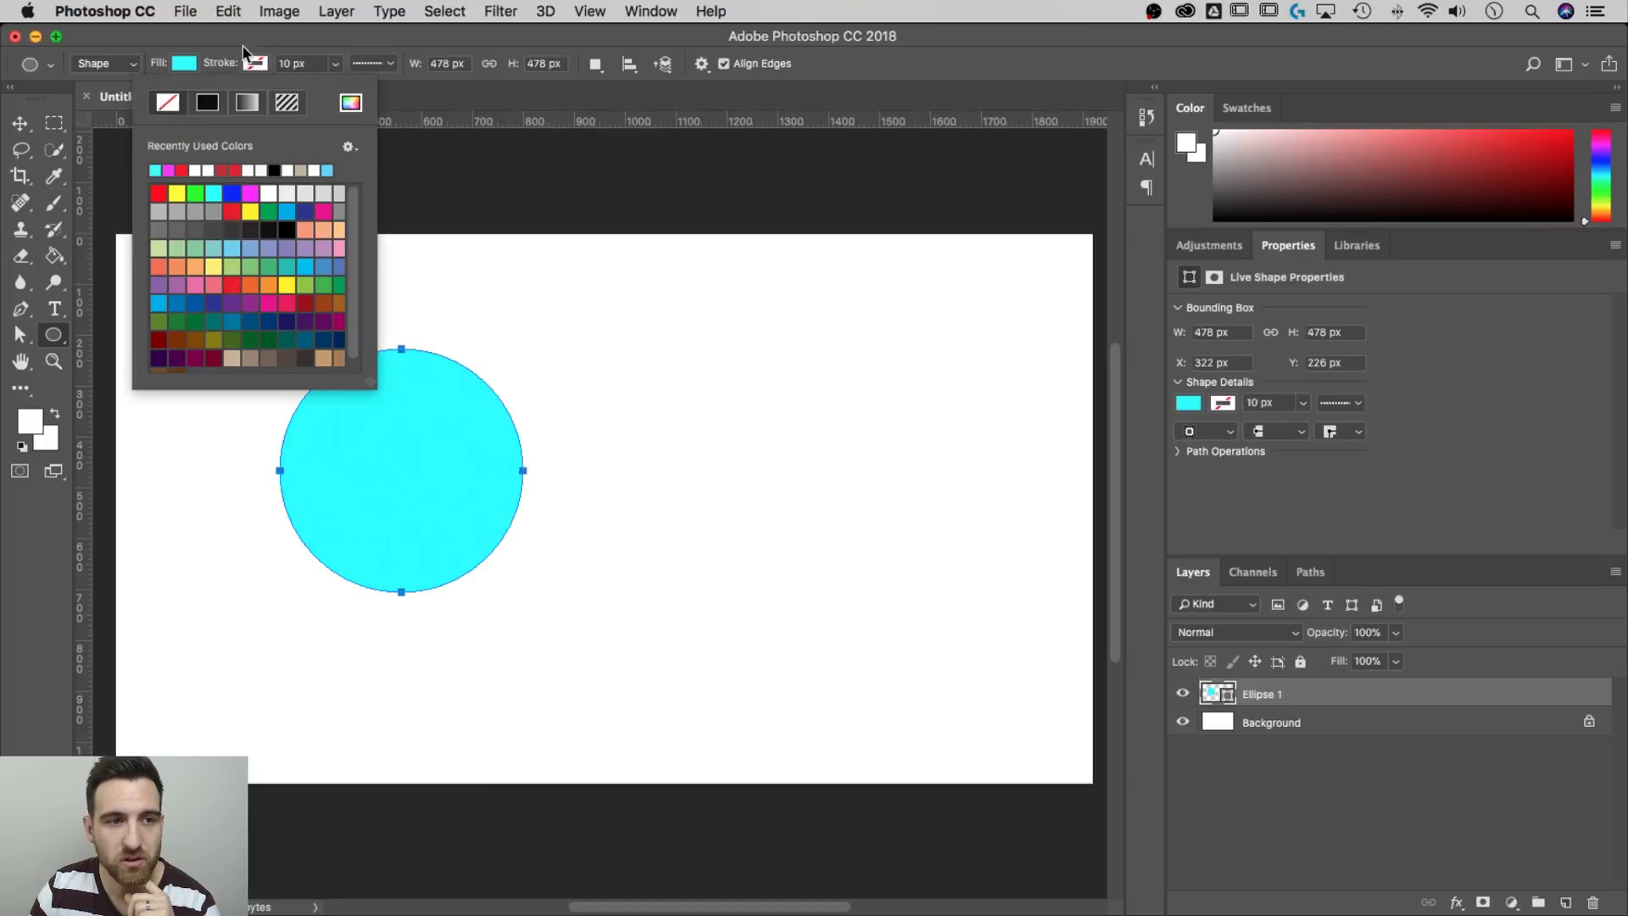
pyautogui.click(243, 52)
pyautogui.click(19, 123)
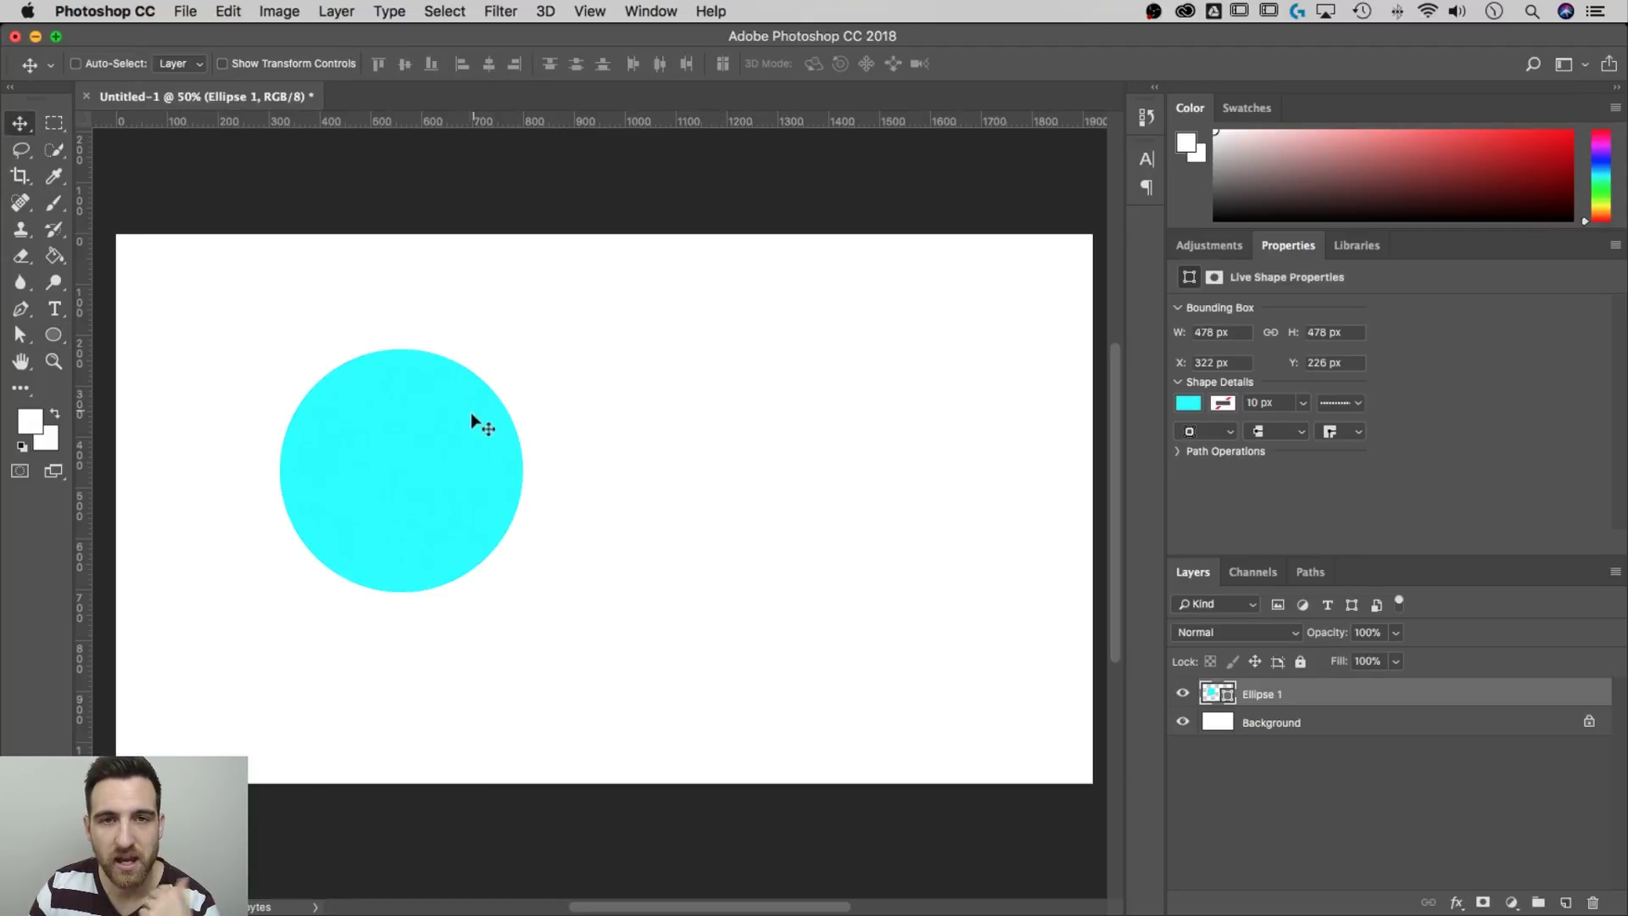
# Shift the cyan circle right toward centre and scale it ~201% to 961 × 961 px
pyautogui.moveTo(448, 427); pyautogui.dragTo(588, 436)
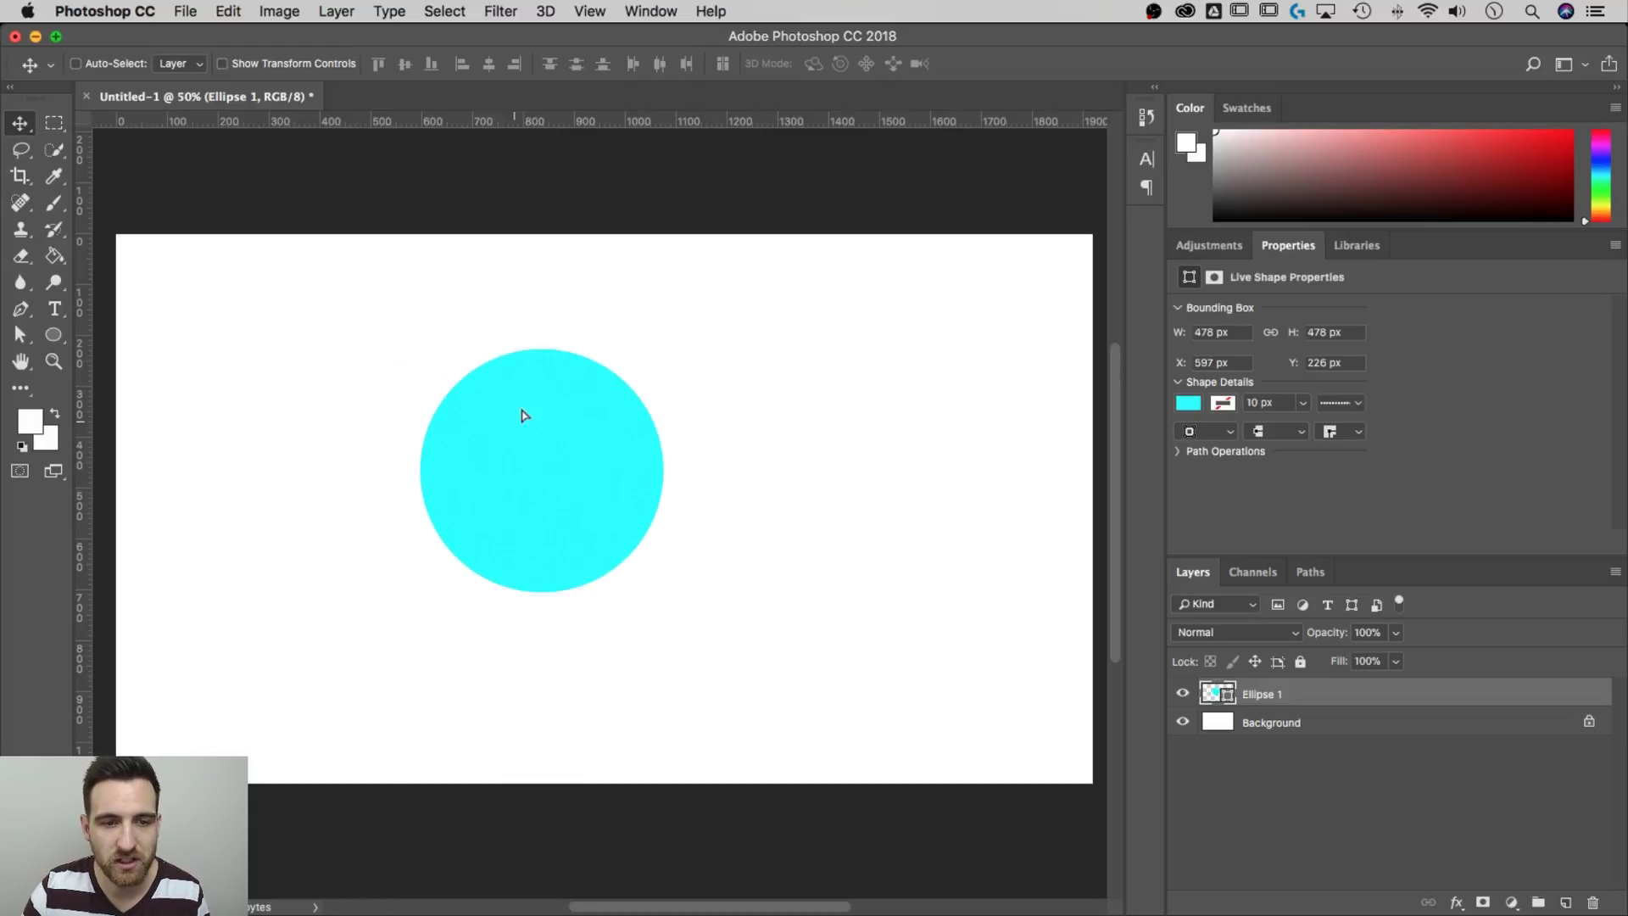
pyautogui.moveTo(523, 415); pyautogui.dragTo(577, 436)
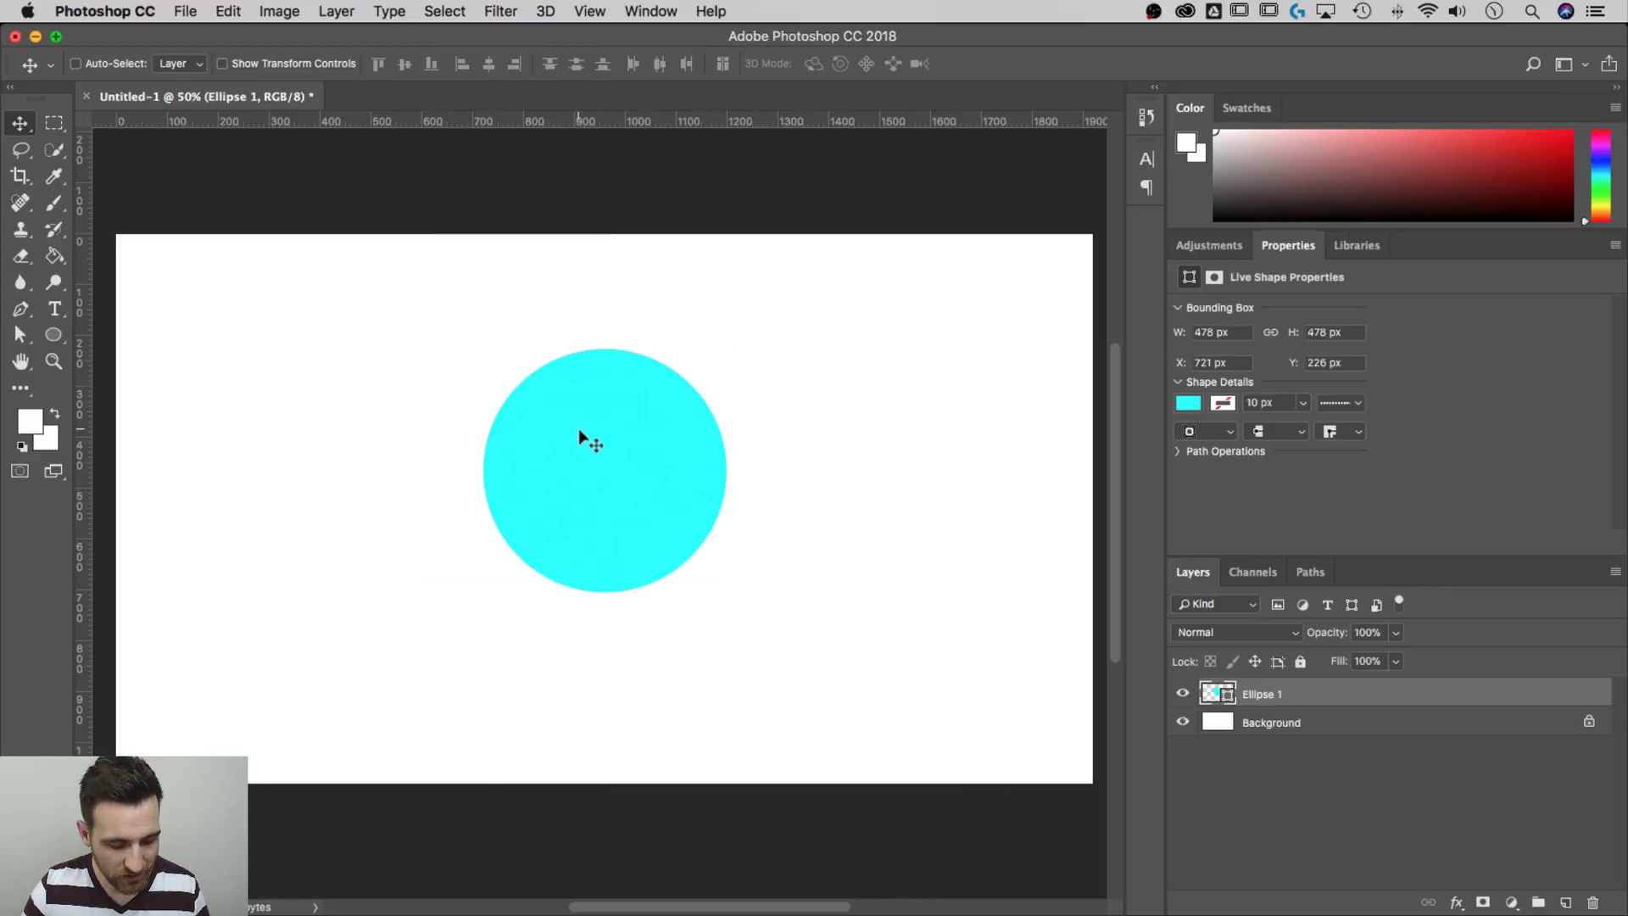
pyautogui.hotkey('ctrl', 't')
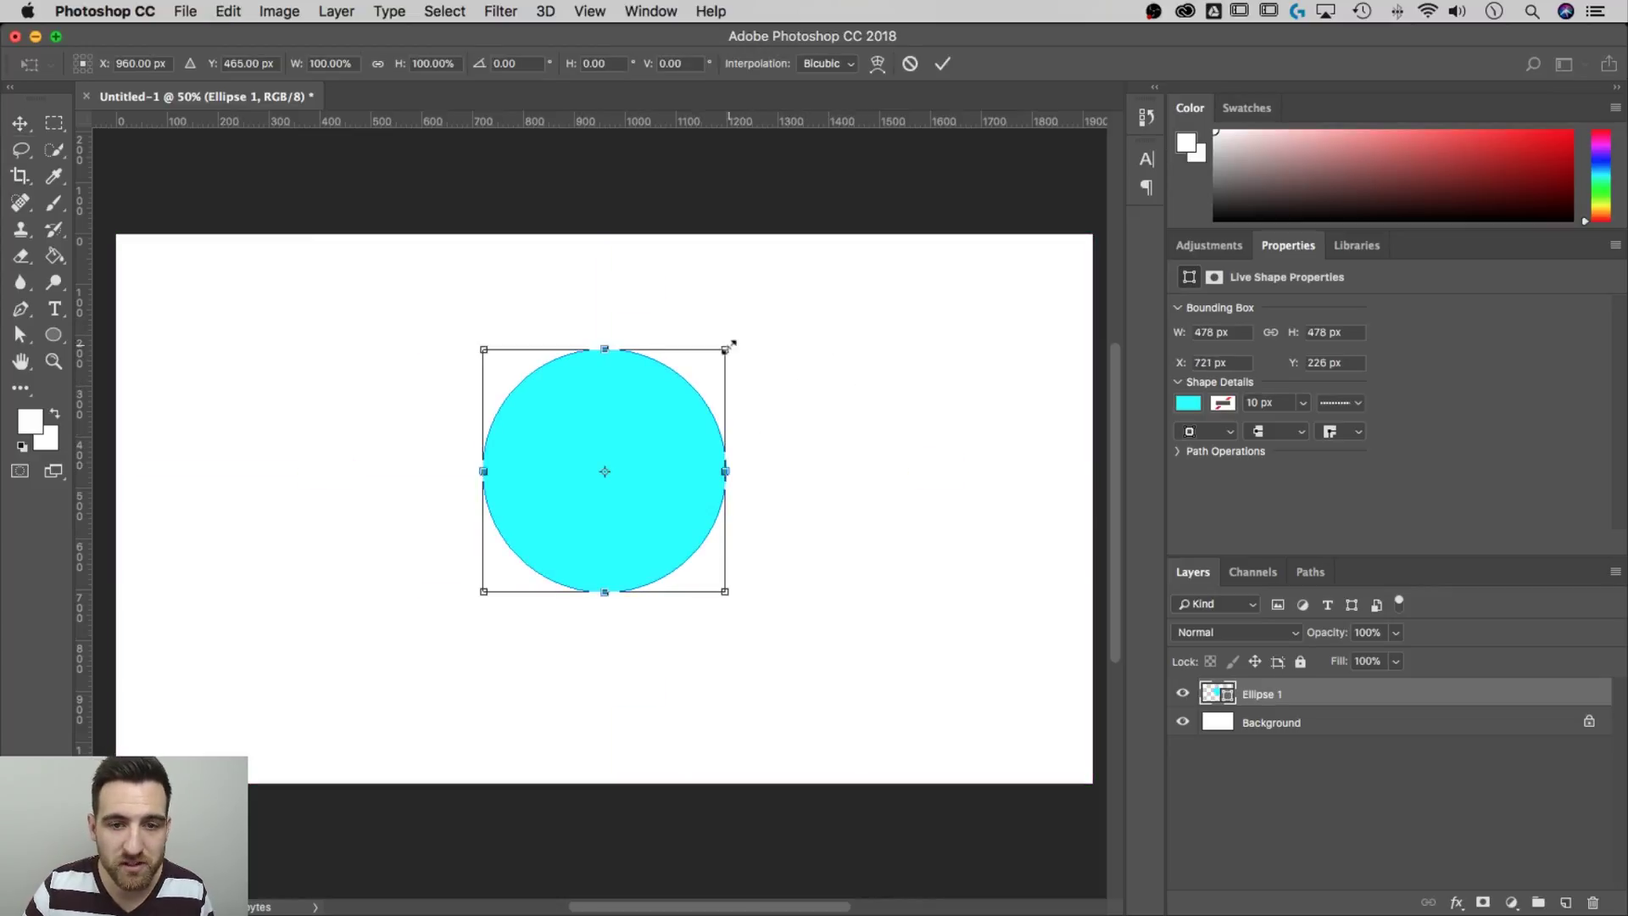
pyautogui.moveTo(725, 346); pyautogui.dragTo(757, 385)
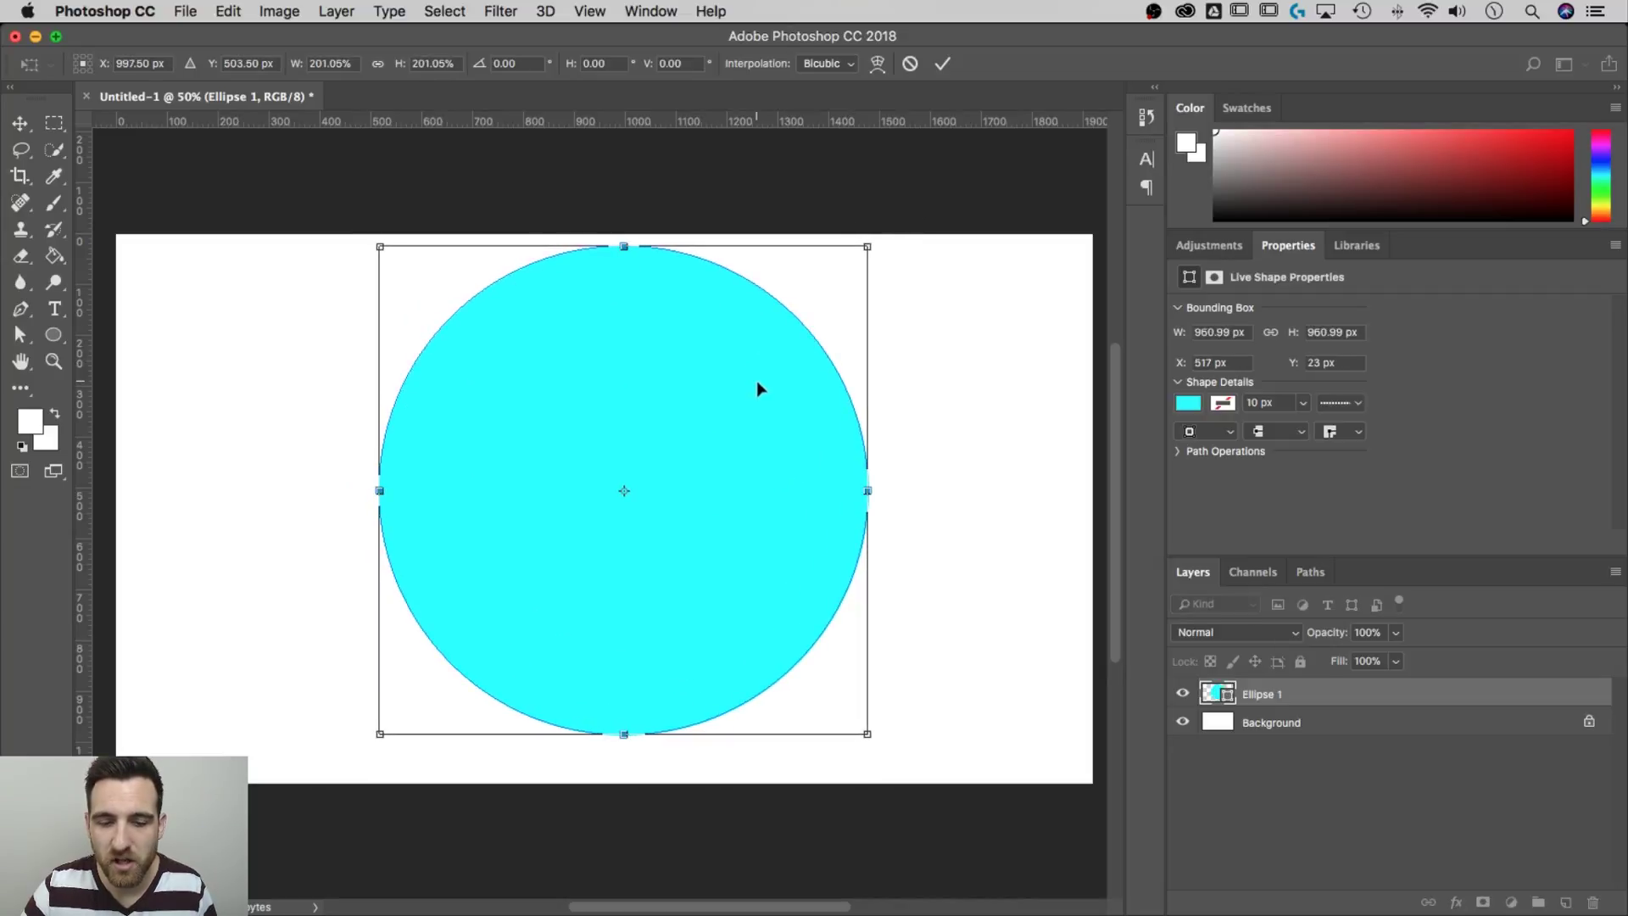
pyautogui.press('Return')
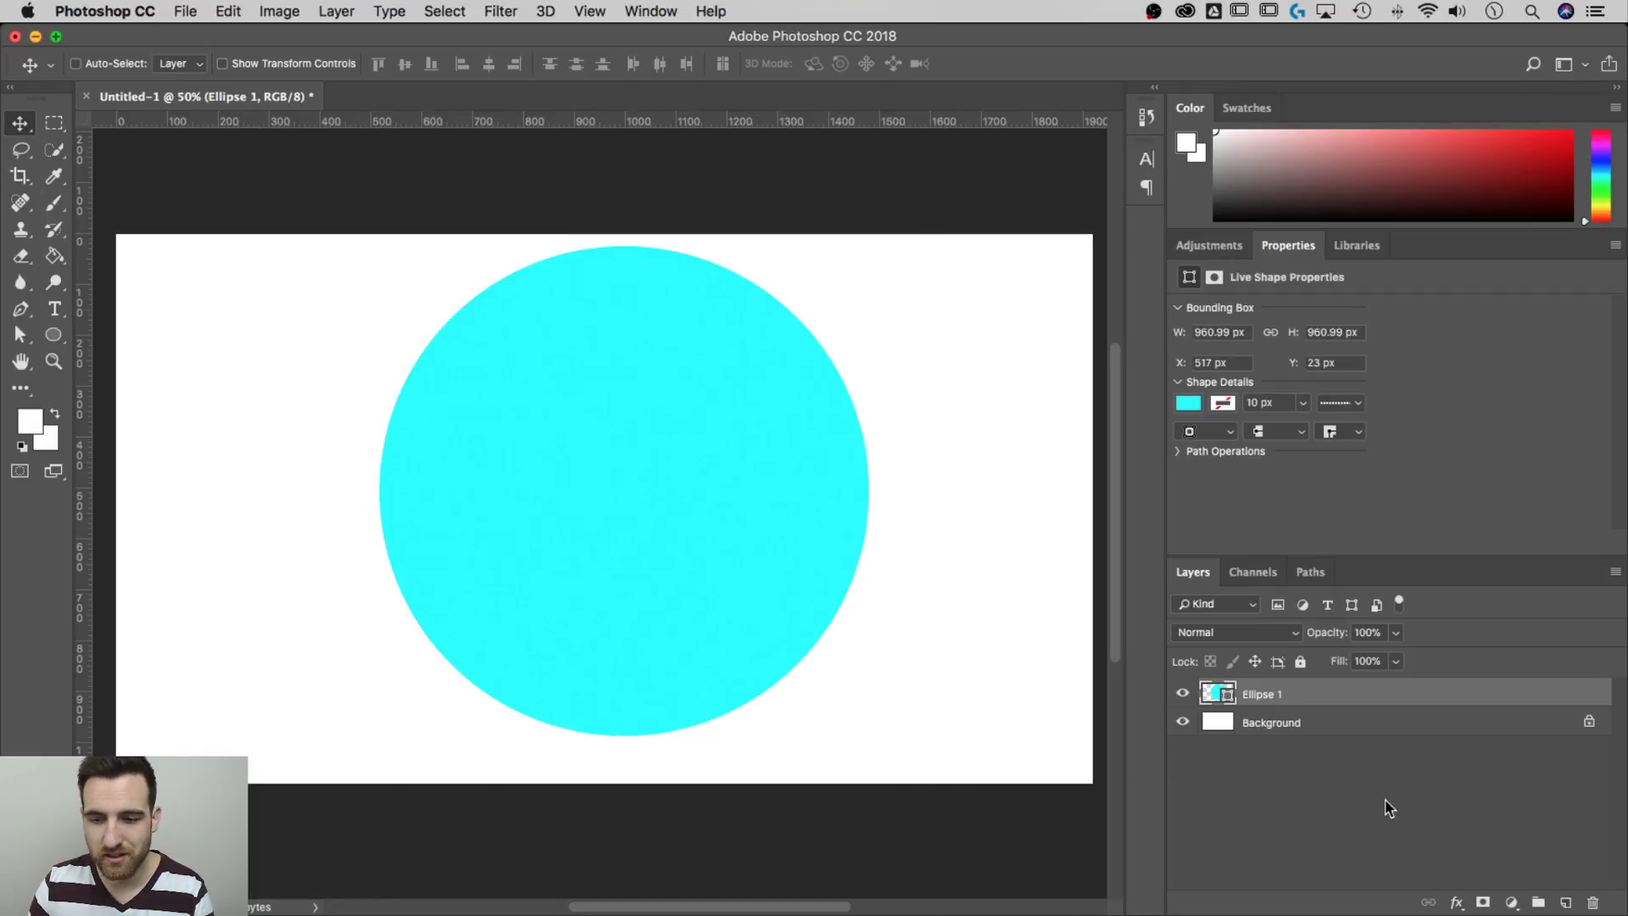
pyautogui.rightClick(1306, 697)
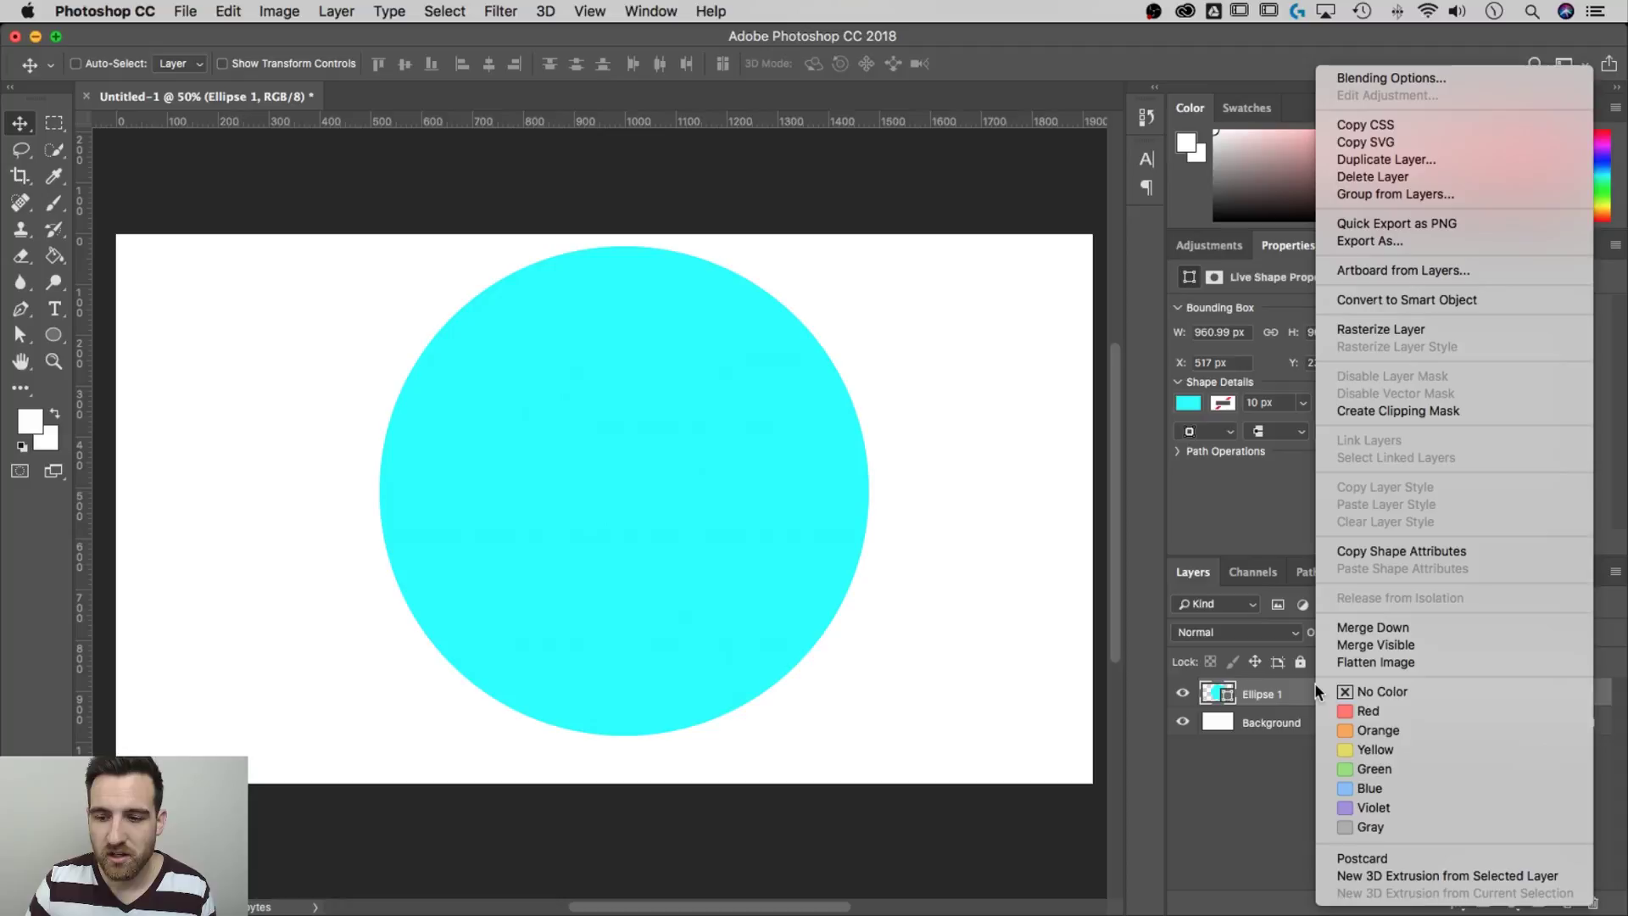
pyautogui.click(1306, 697)
pyautogui.rightClick(1306, 697)
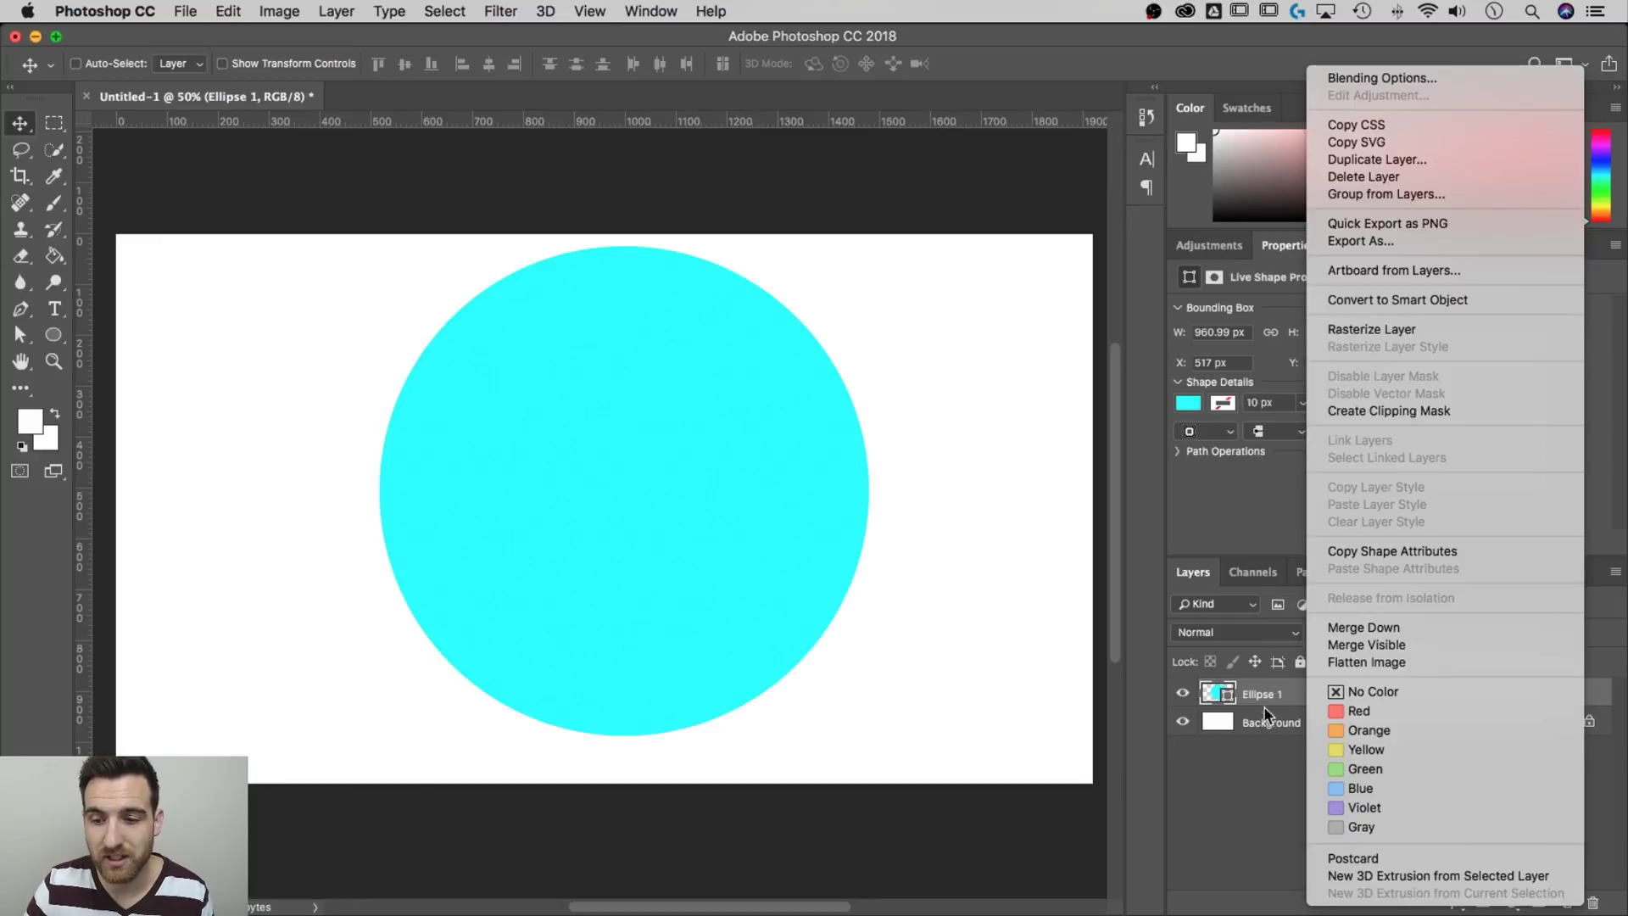
pyautogui.click(1289, 695)
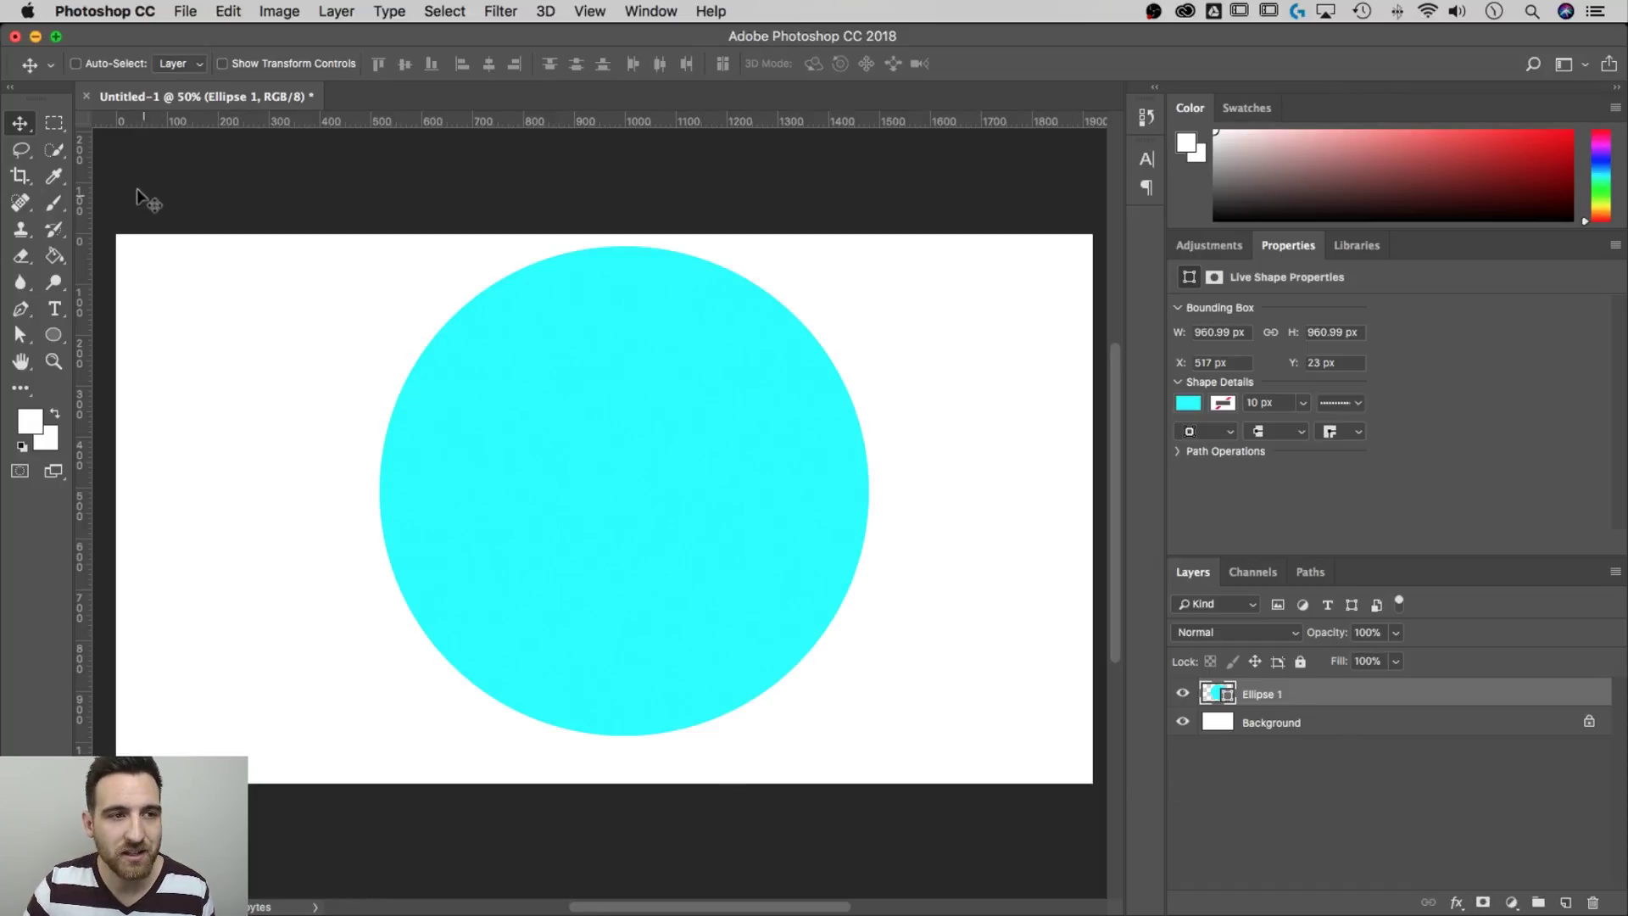
# Marquee-select the circle's right half and add a layer mask from it
pyautogui.click(54, 124)
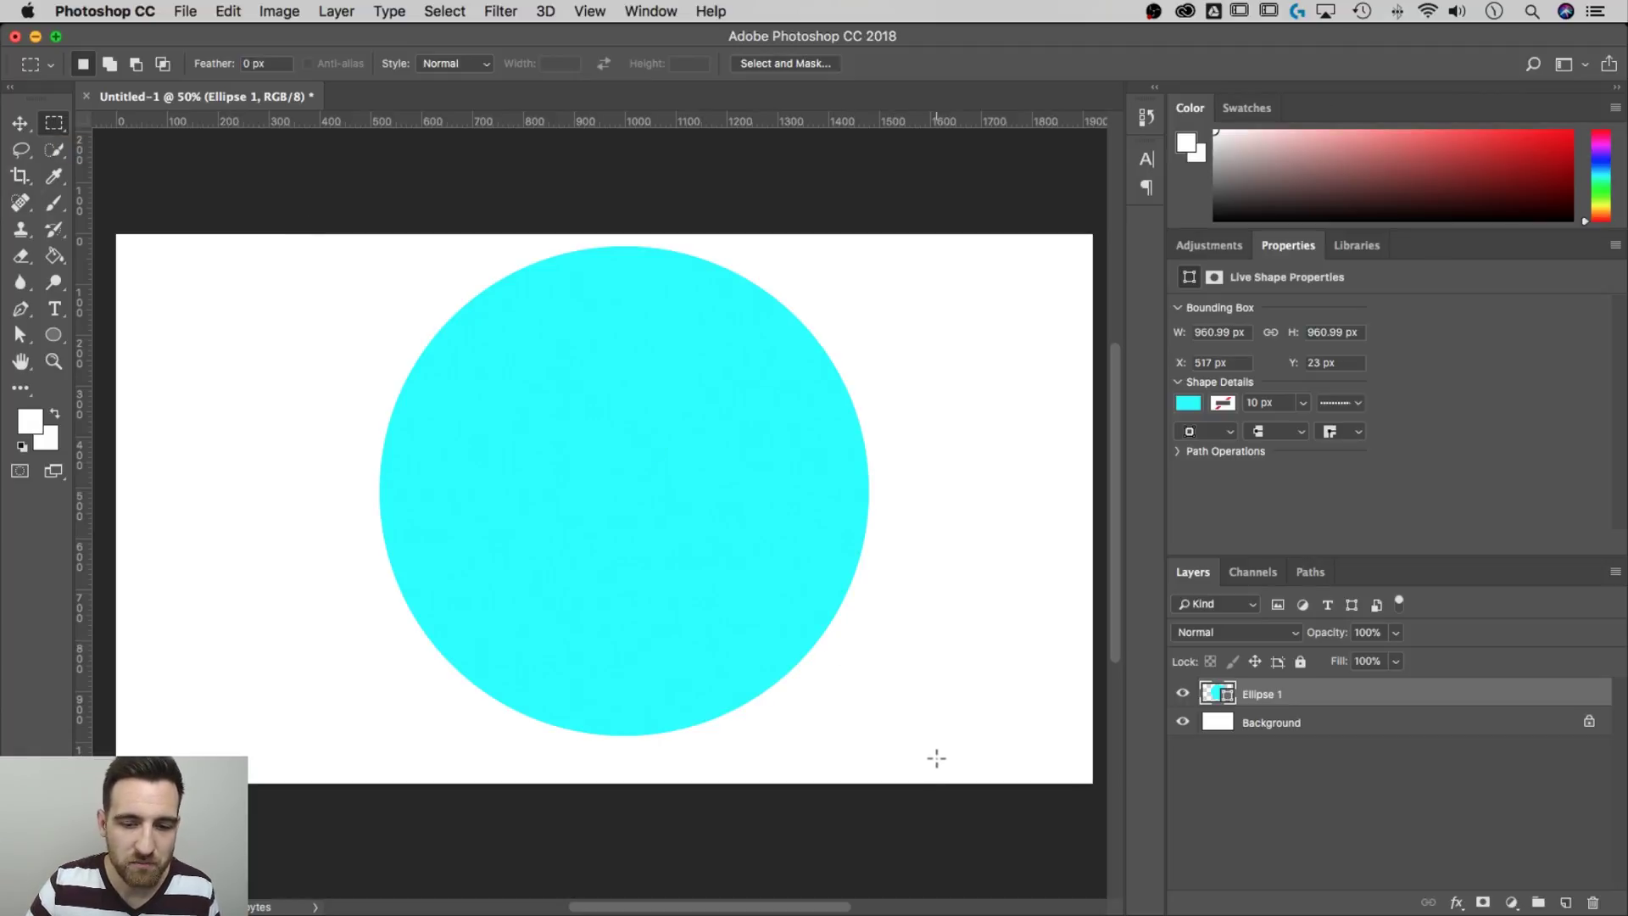
pyautogui.moveTo(953, 765); pyautogui.dragTo(624, 218)
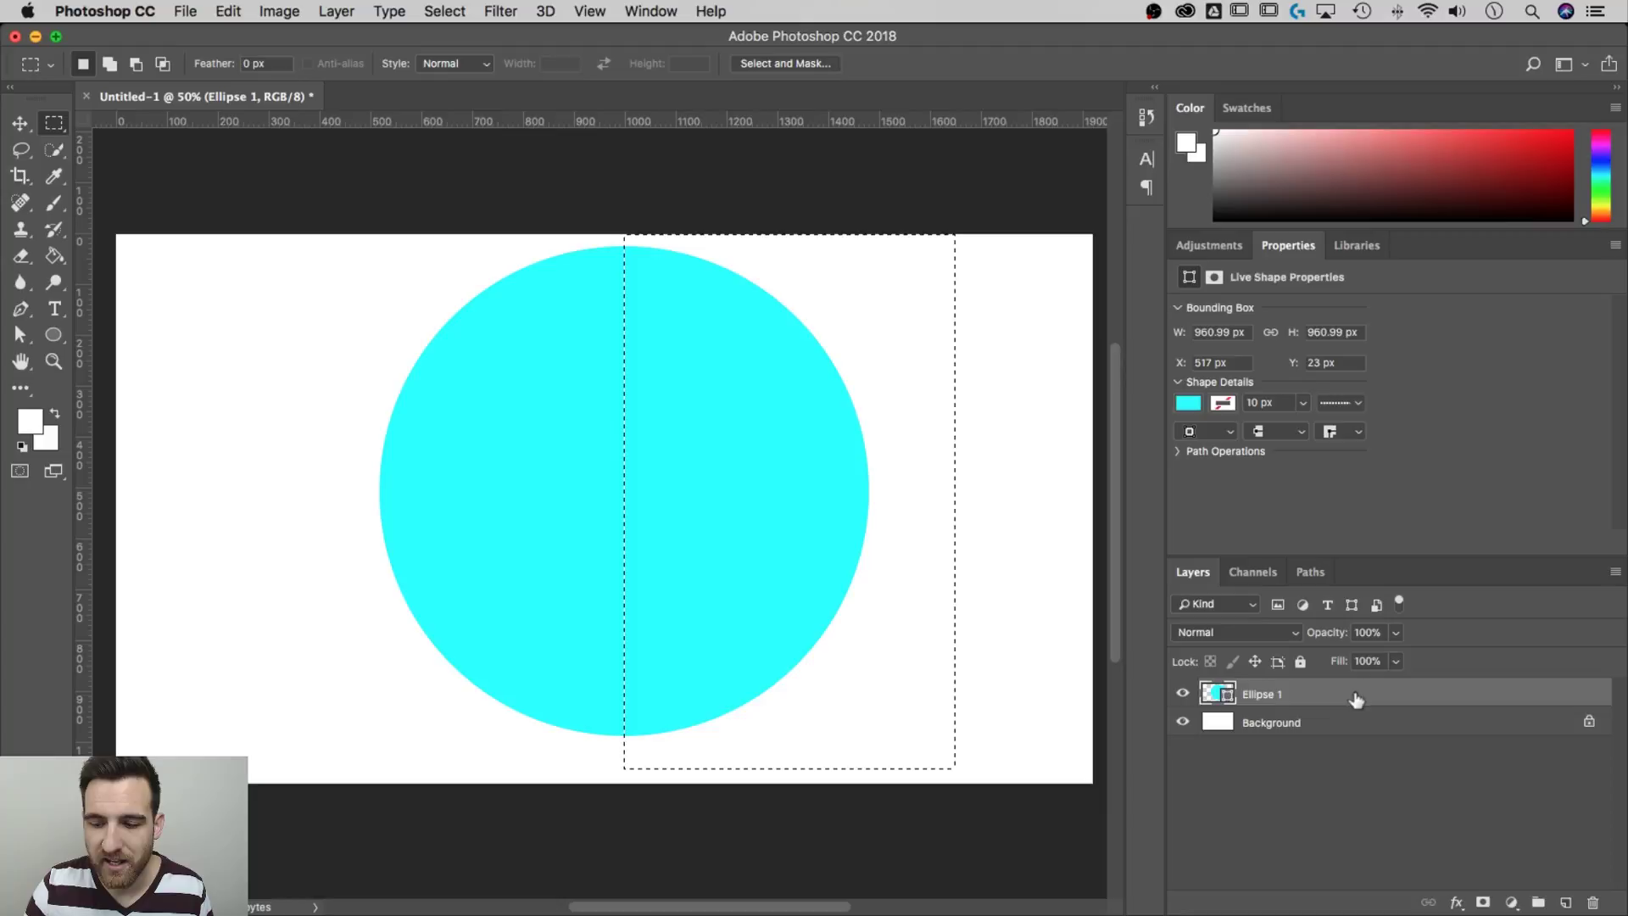
pyautogui.click(1482, 903)
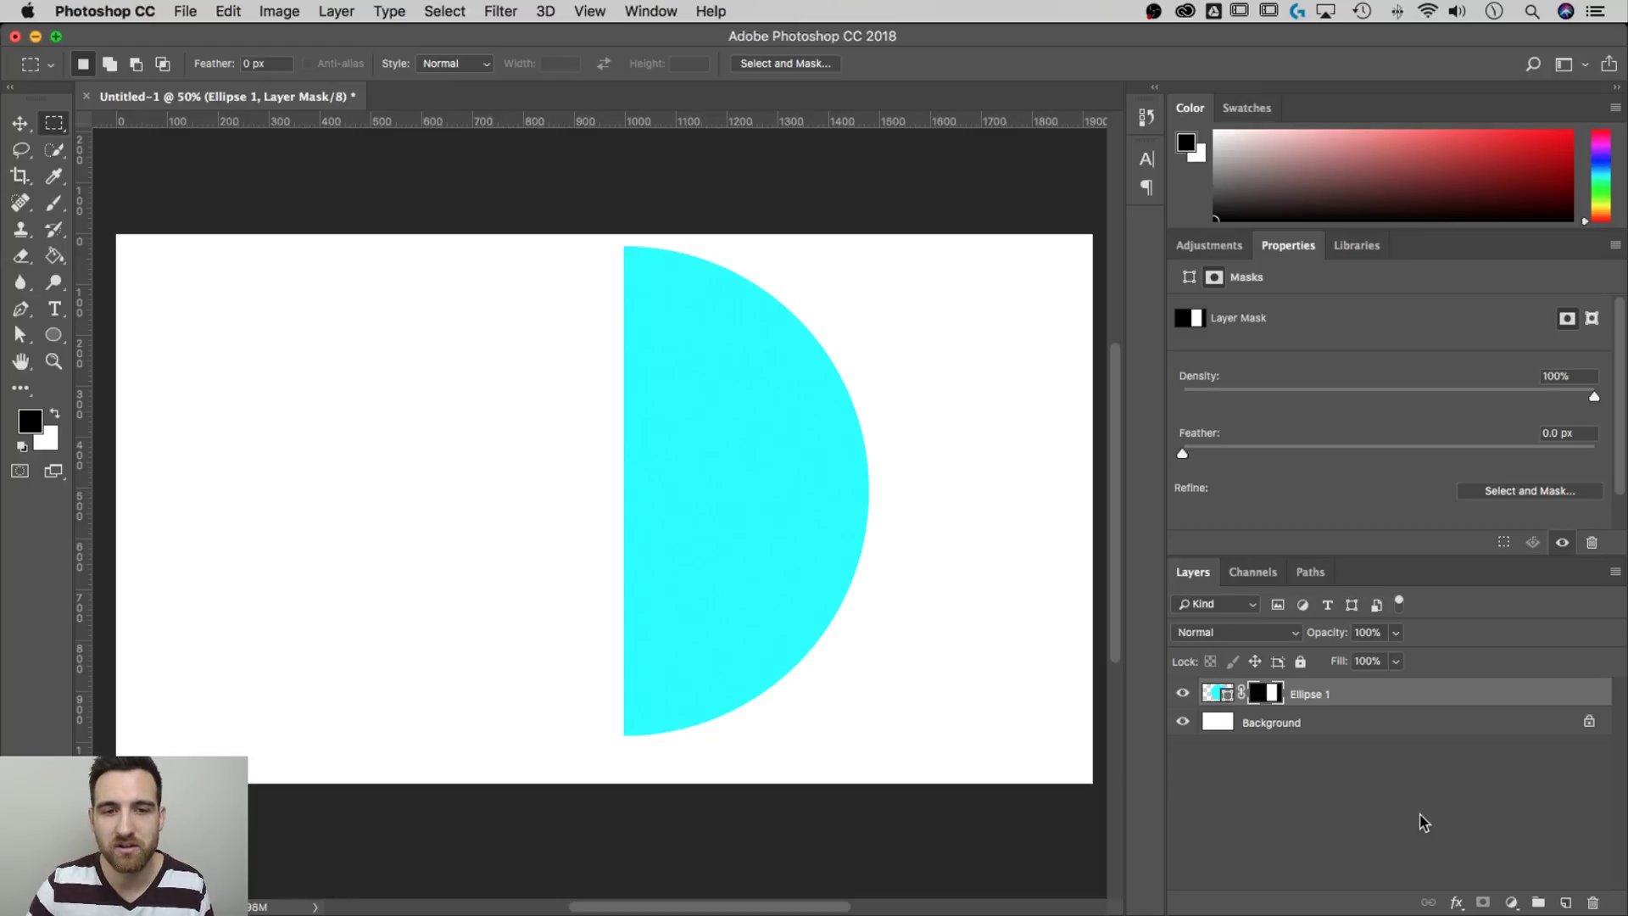
# Disable and re-enable the mask to compare, then target the shape content
pyautogui.click(1346, 704)
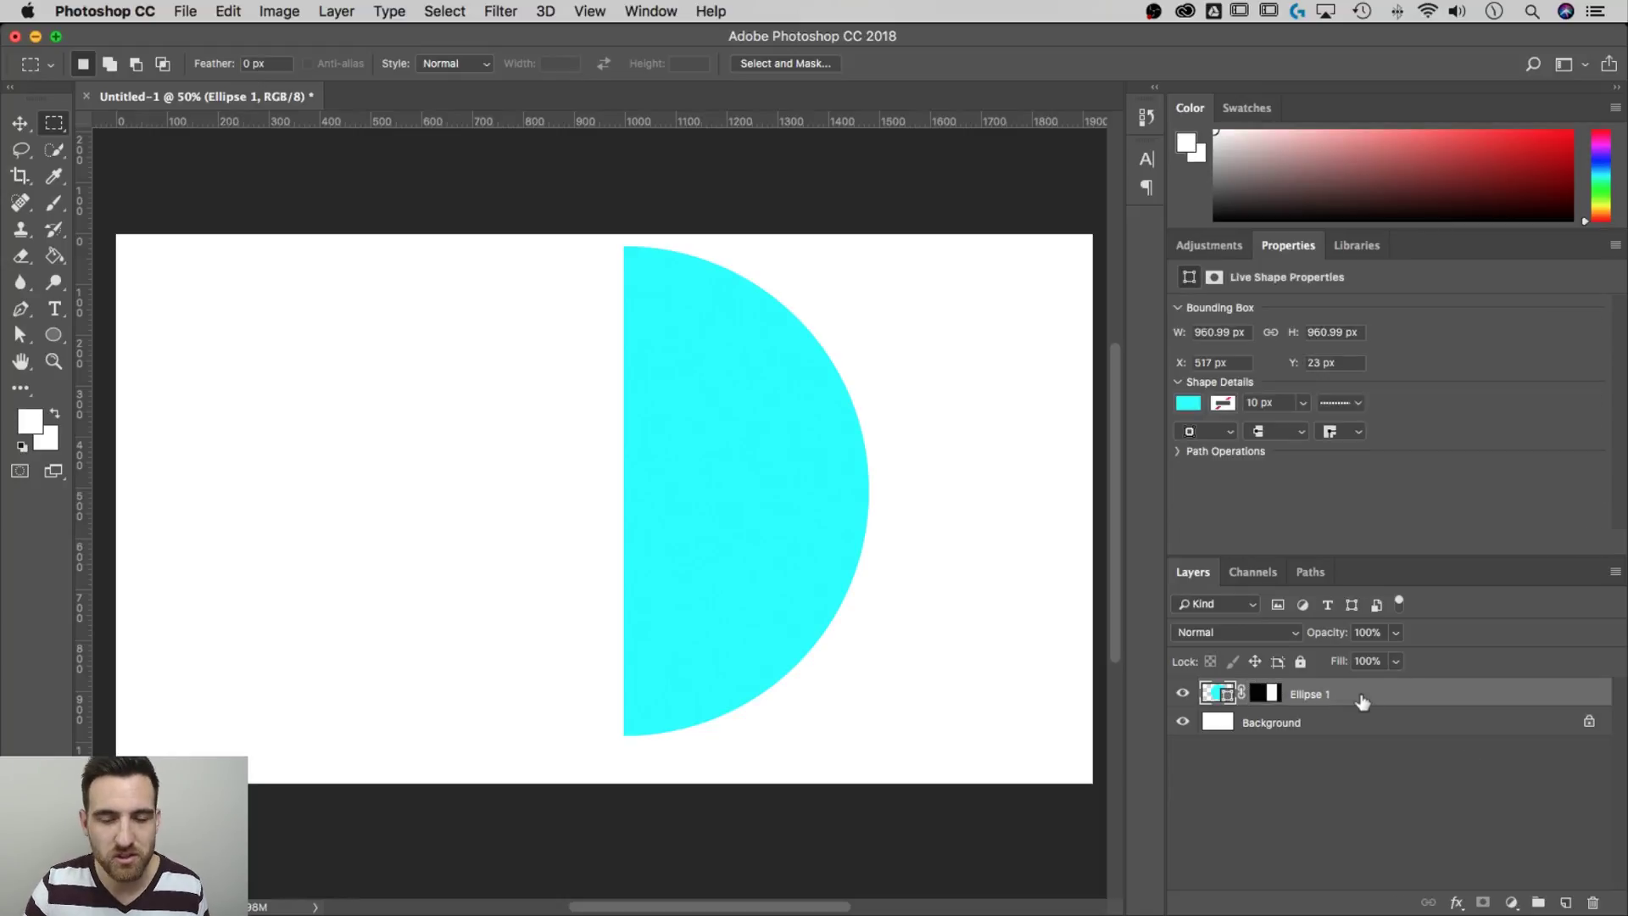
pyautogui.keyDown('shift'); pyautogui.click(1264, 695); pyautogui.keyUp('shift')
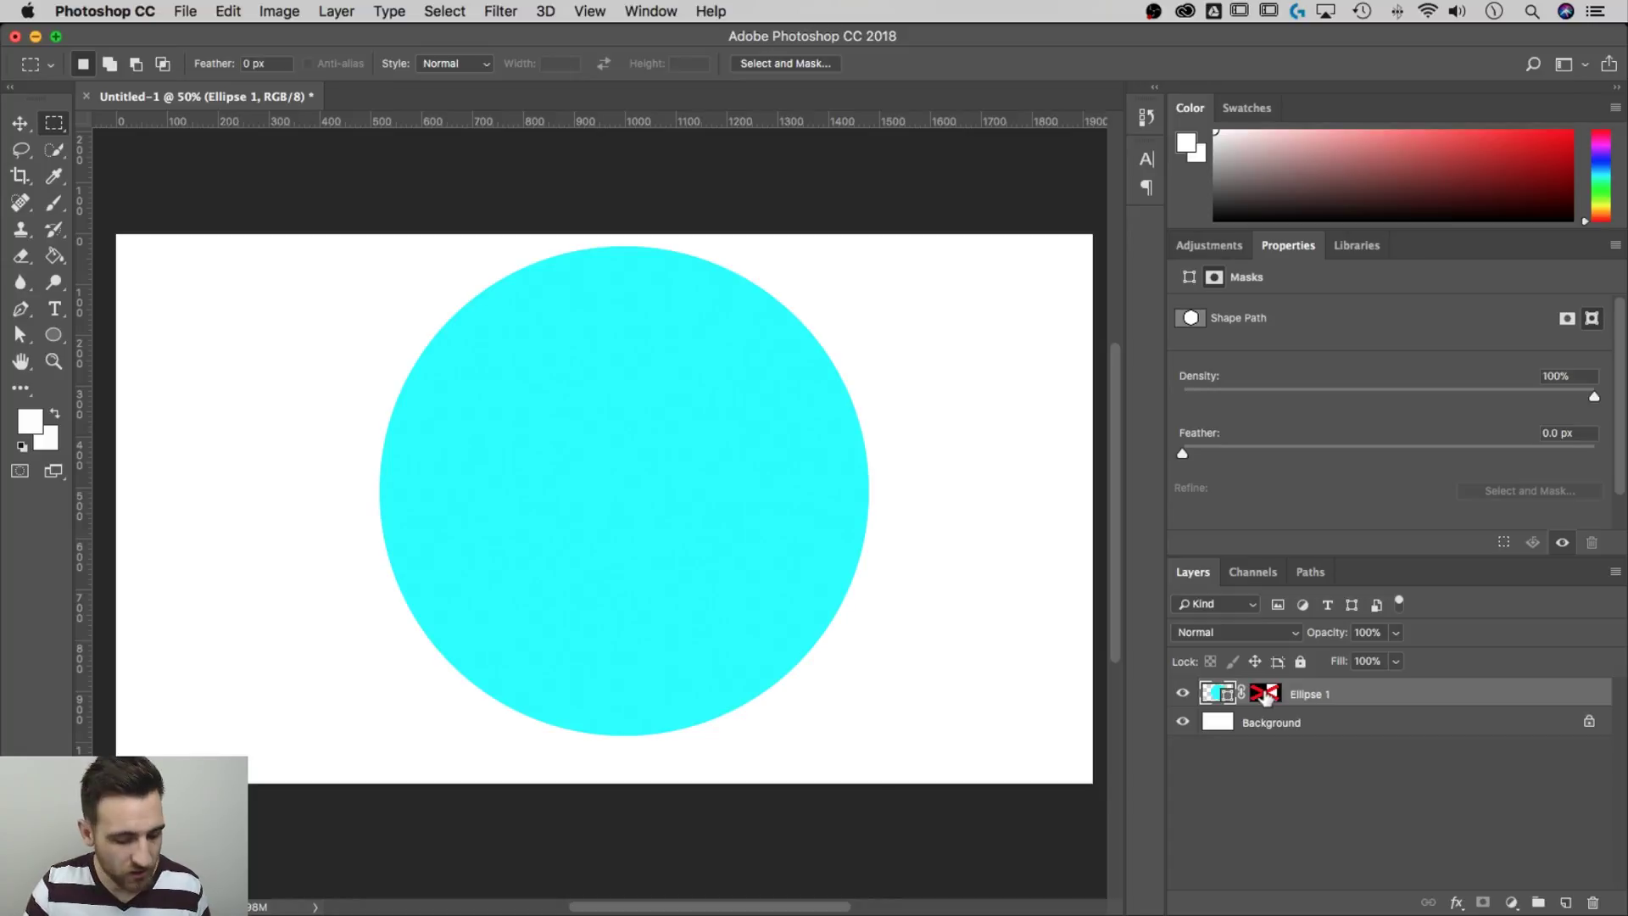
pyautogui.keyDown('shift'); pyautogui.click(1264, 695); pyautogui.keyUp('shift')
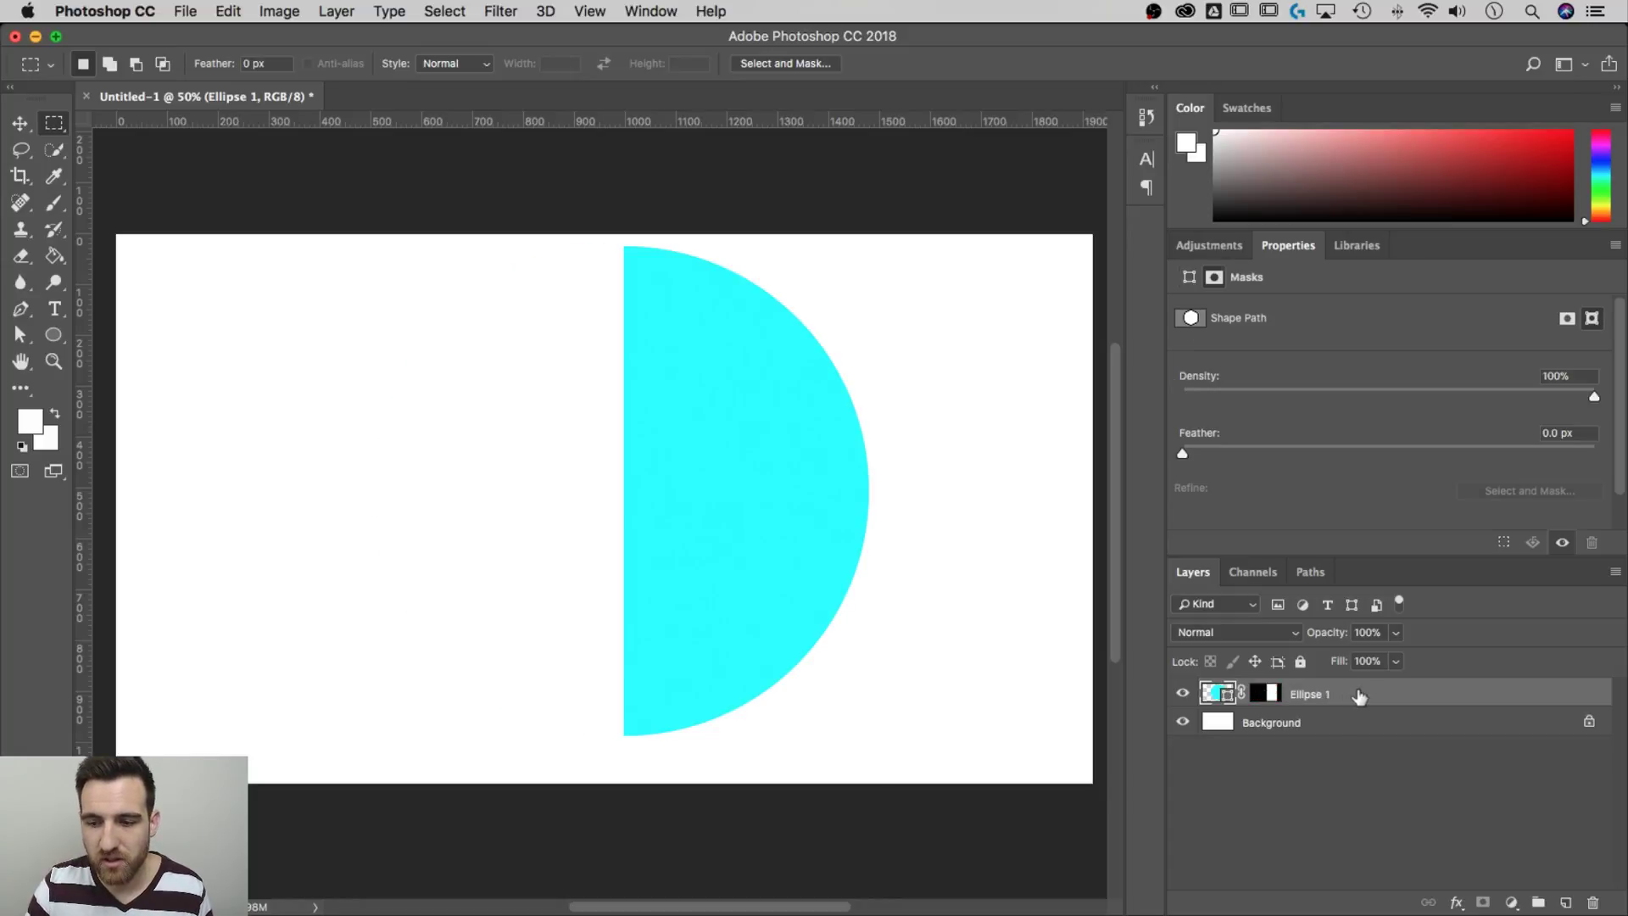
pyautogui.click(1348, 696)
# Rotate the half-disc −90° into a dome, scale it to ~46% (442 px), and move it up
pyautogui.click(22, 124)
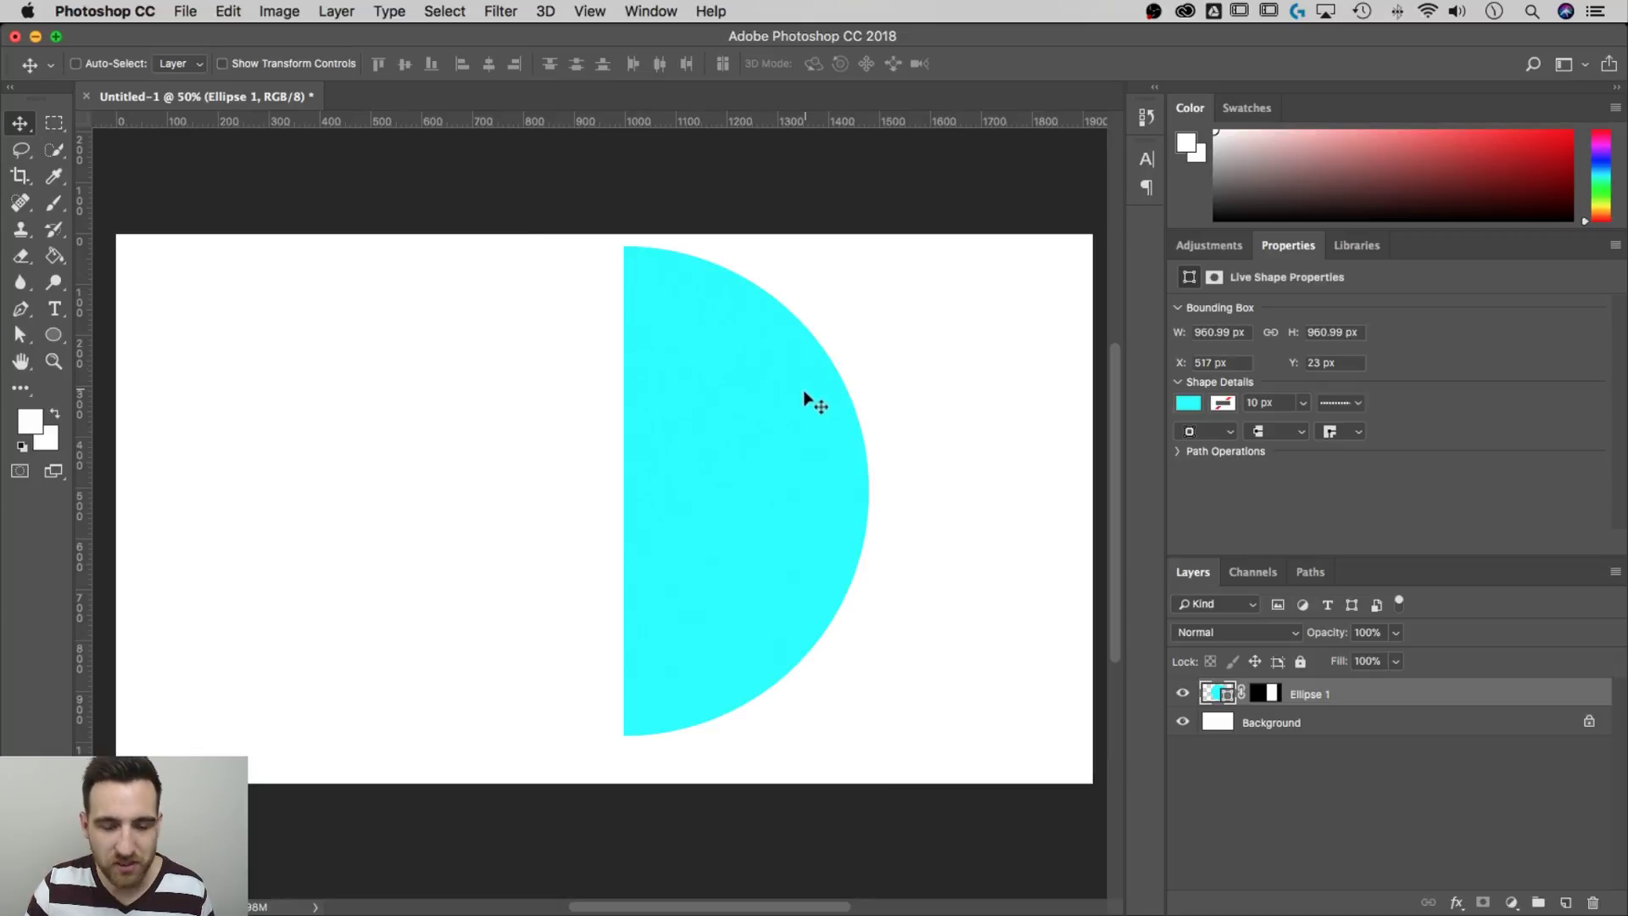
pyautogui.moveTo(825, 386); pyautogui.dragTo(804, 405)
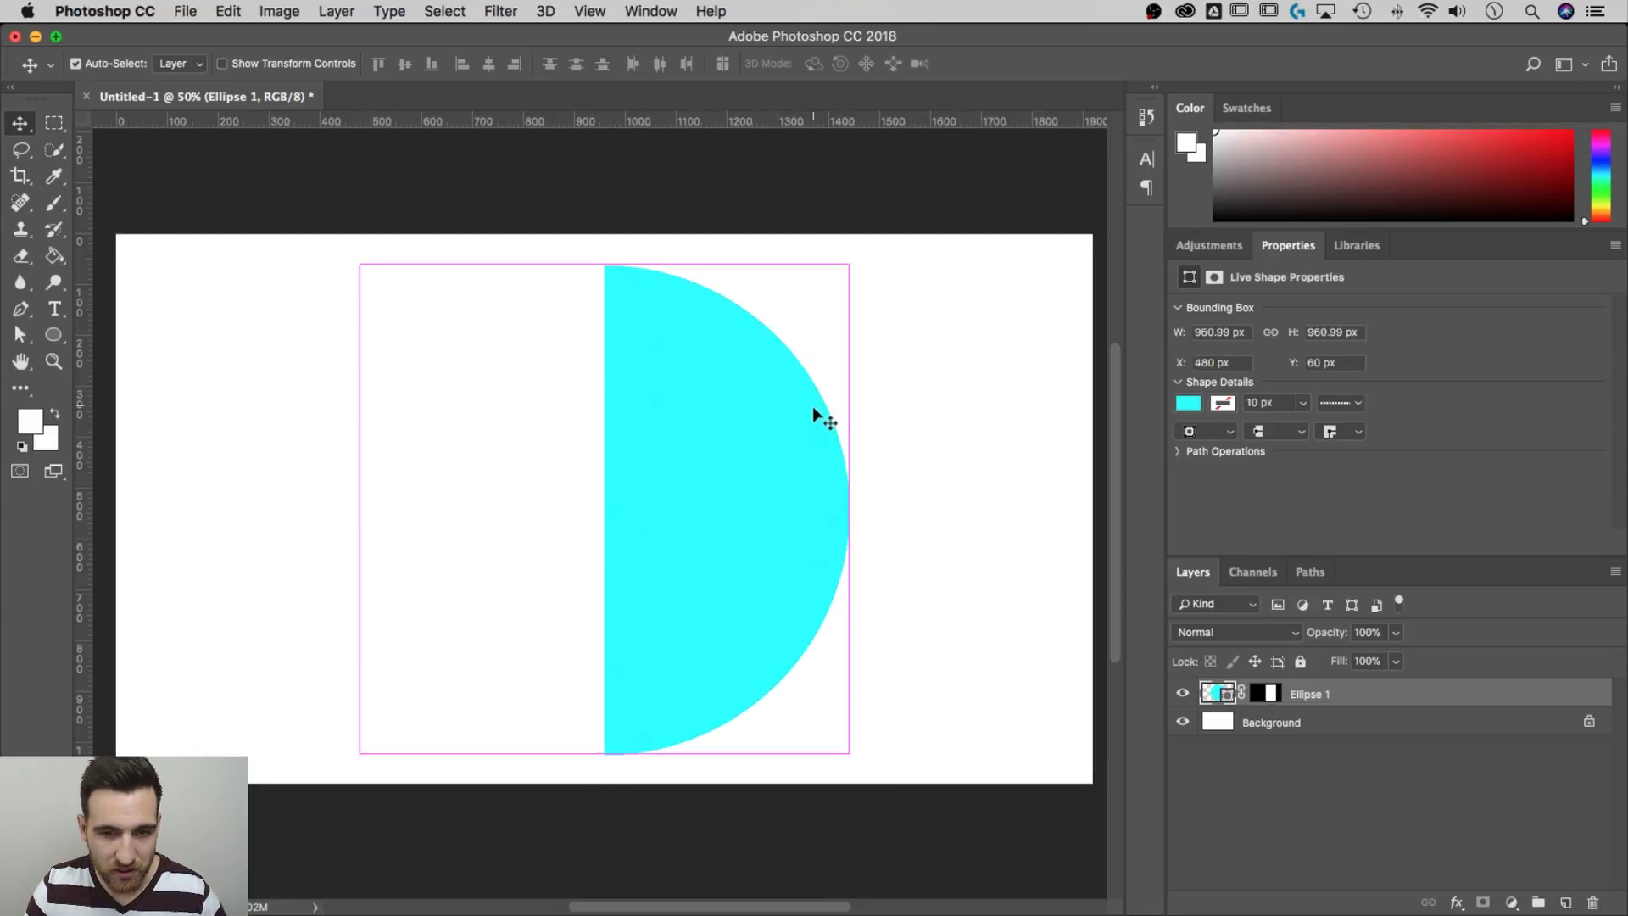
pyautogui.press('super+t')
pyautogui.moveTo(849, 270); pyautogui.dragTo(450, 339)
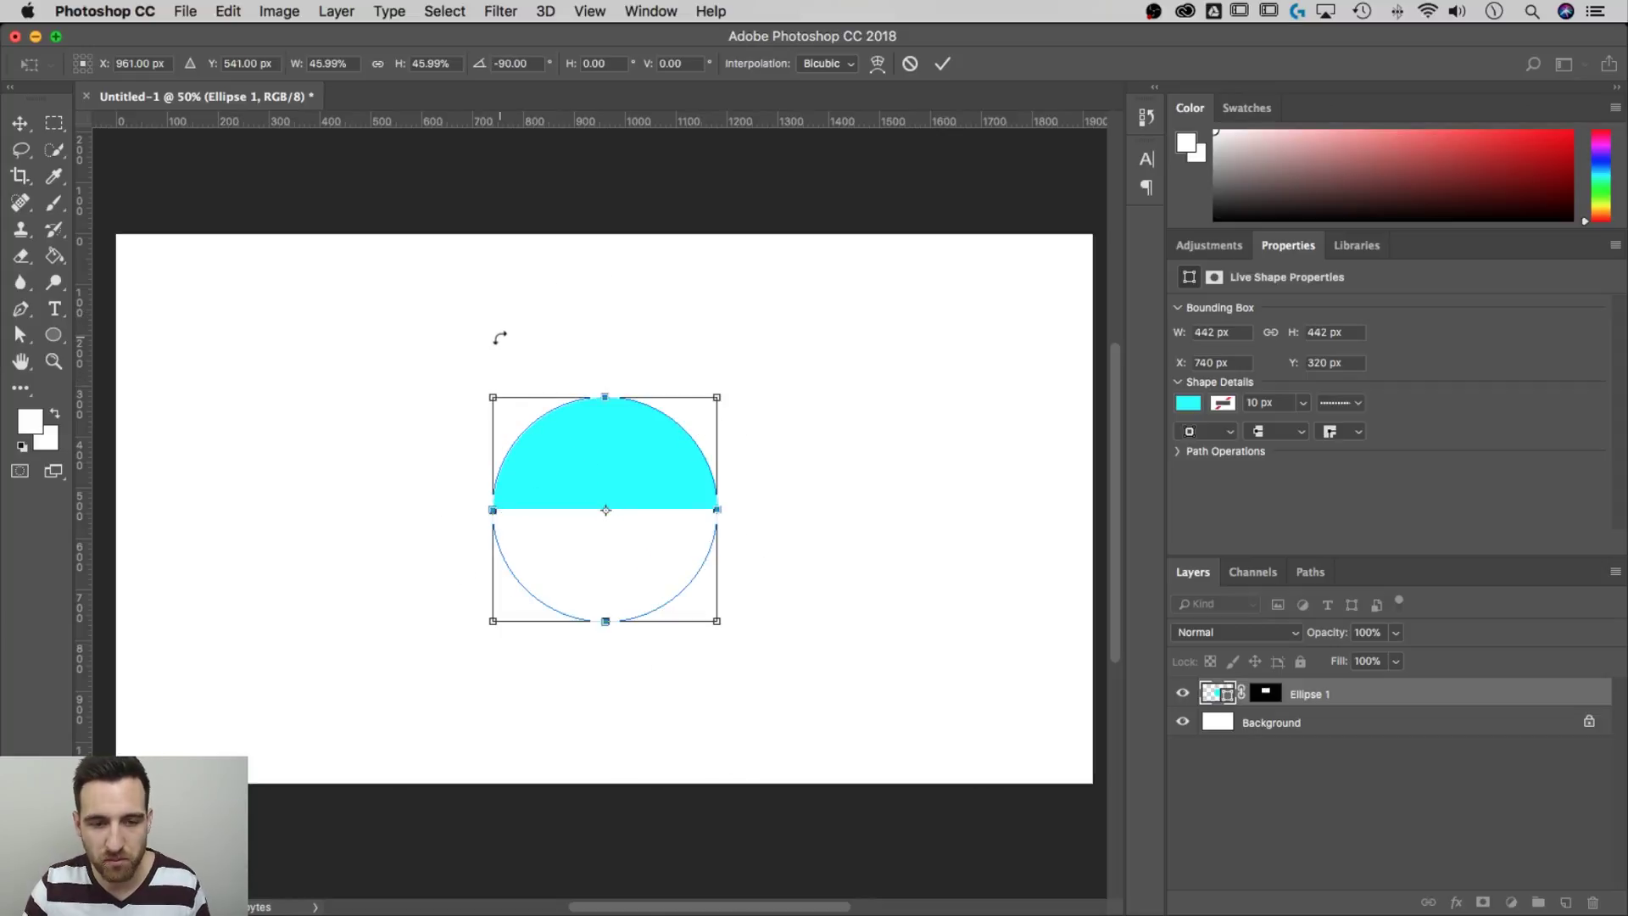
pyautogui.press('Return')
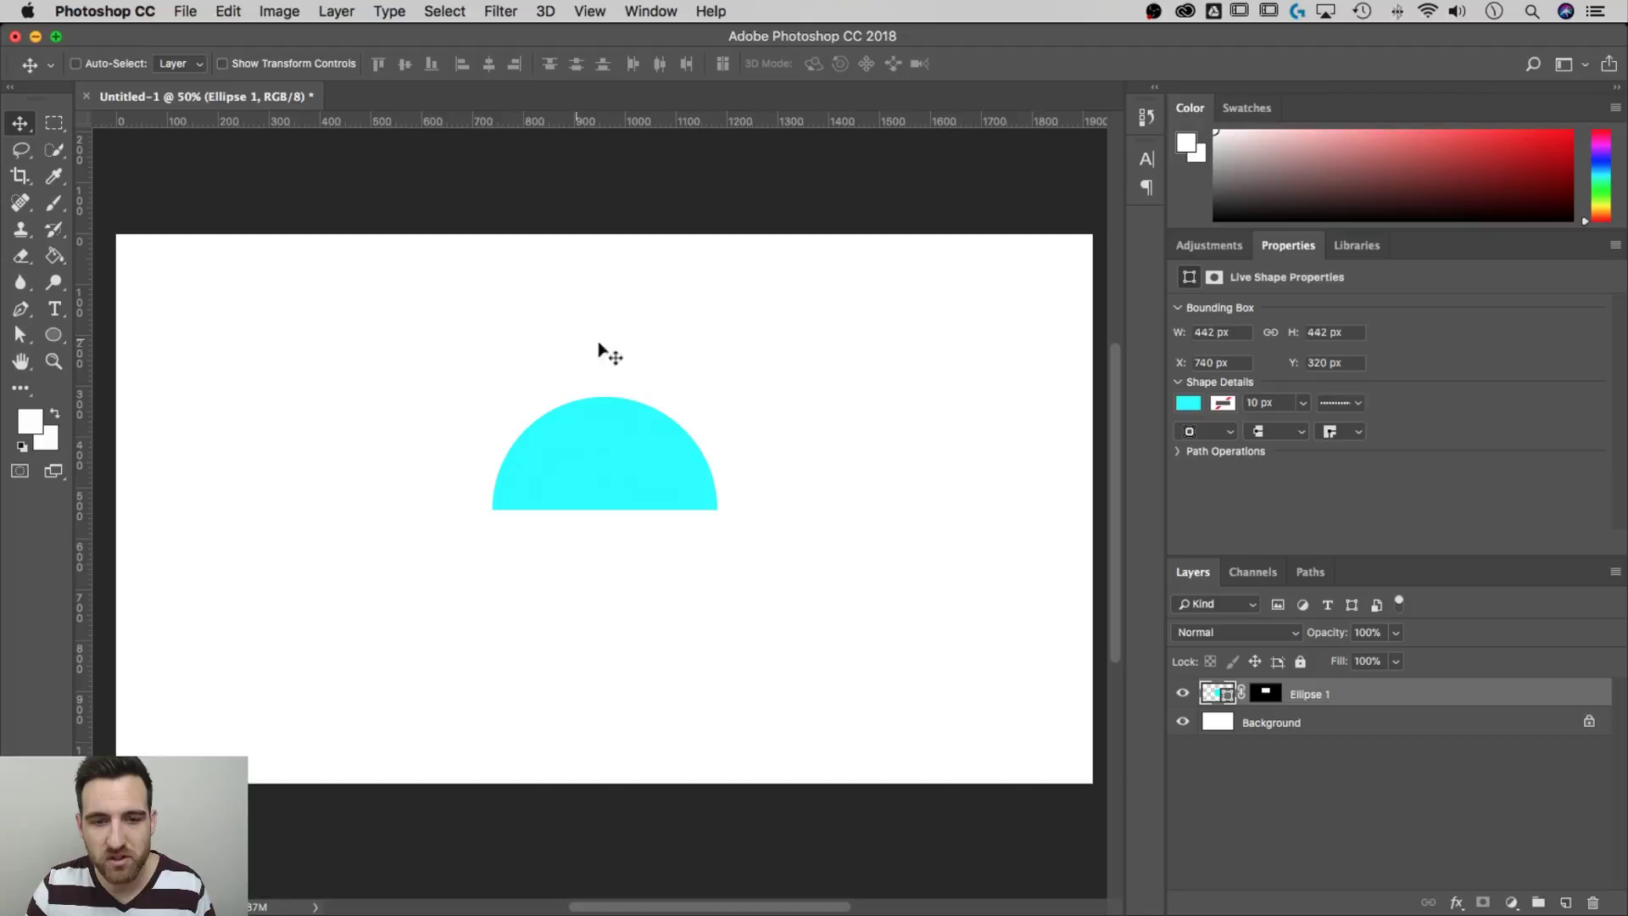
pyautogui.moveTo(641, 485); pyautogui.dragTo(691, 463)
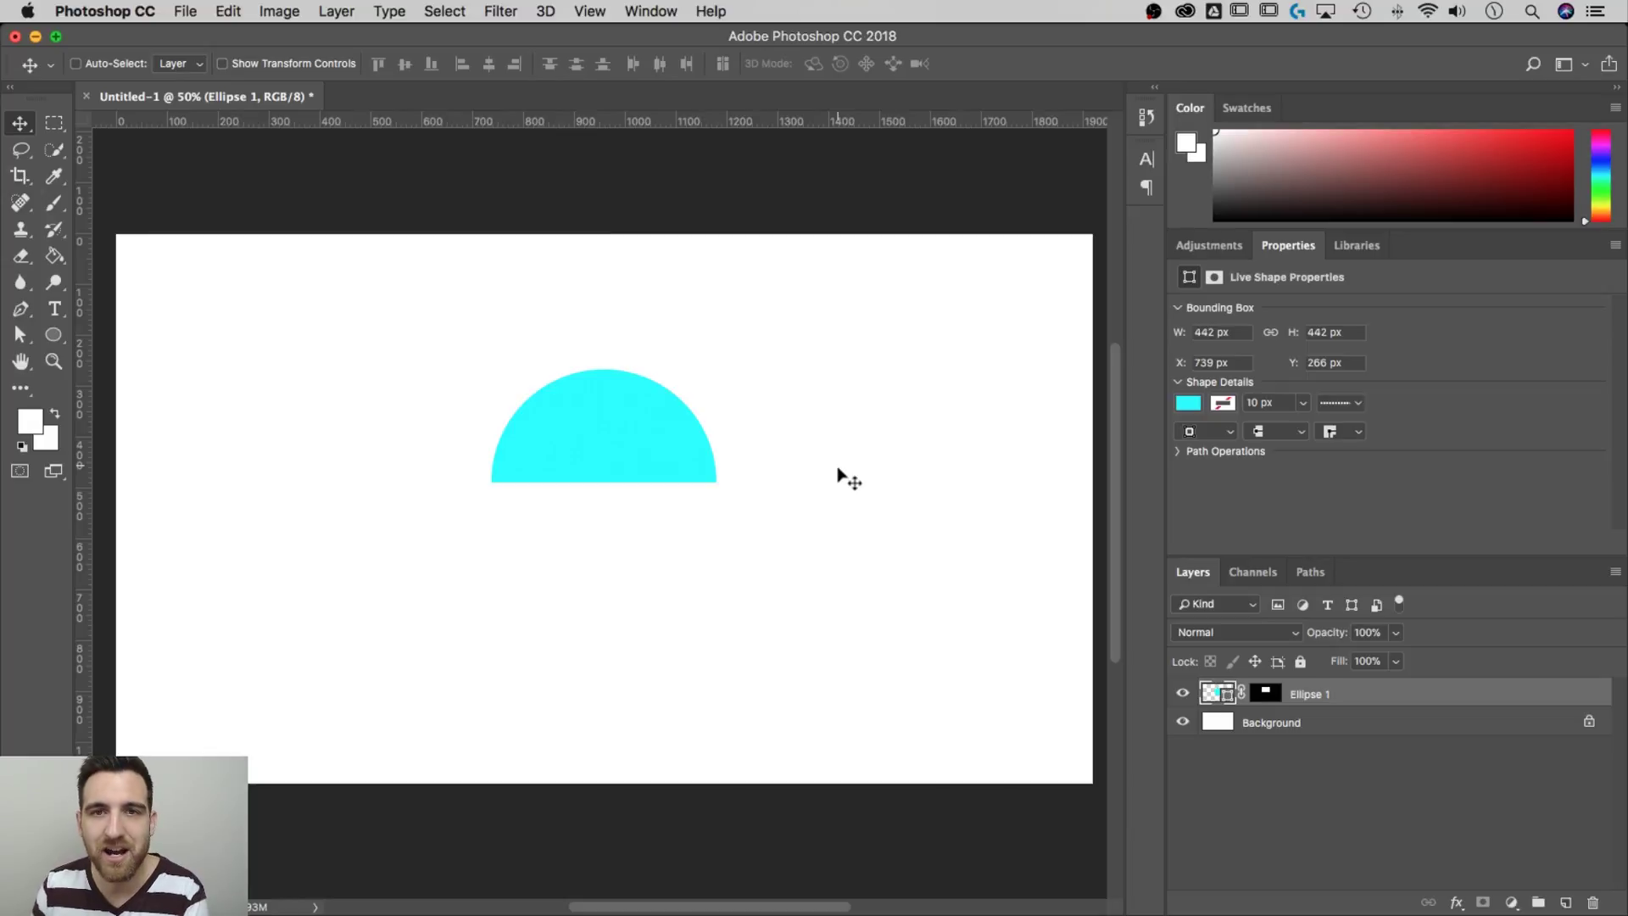